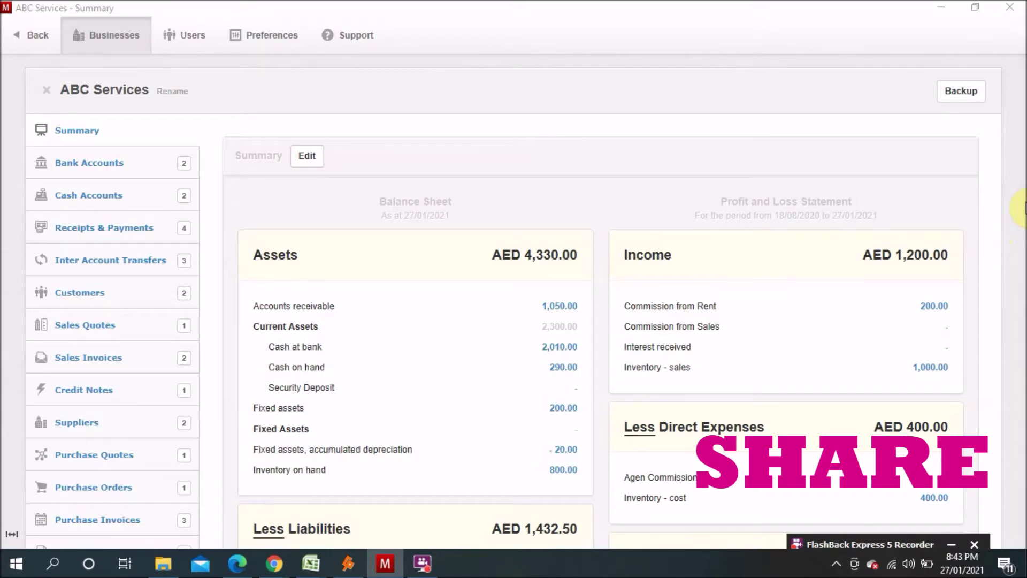
# - Open the Inventory Items list: Bag Pack with 28 on hand, Wallet-New with 24
pyautogui.moveTo(1023, 210); pyautogui.dragTo(1022, 457)
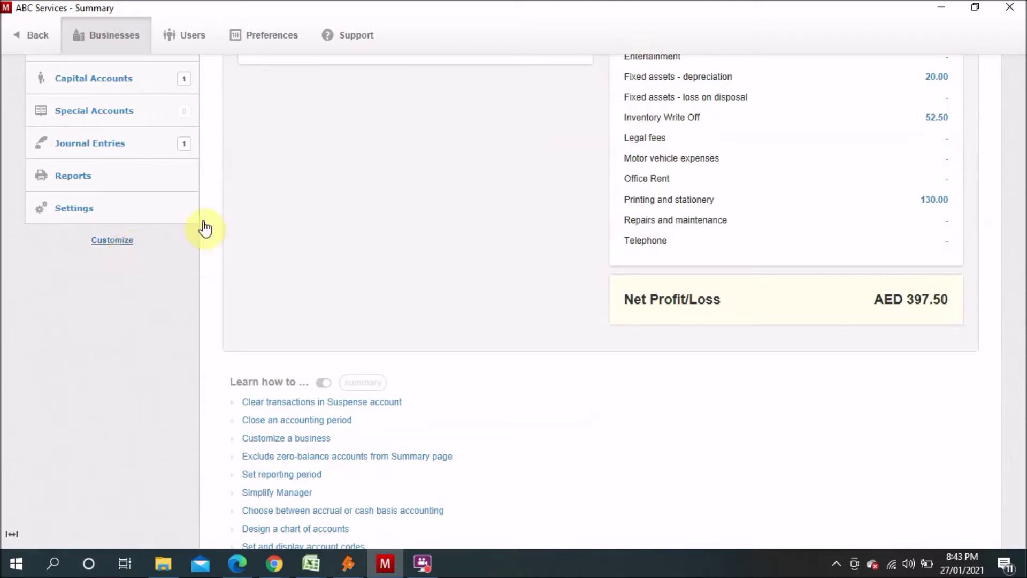
pyautogui.scroll(5, 205, 229)
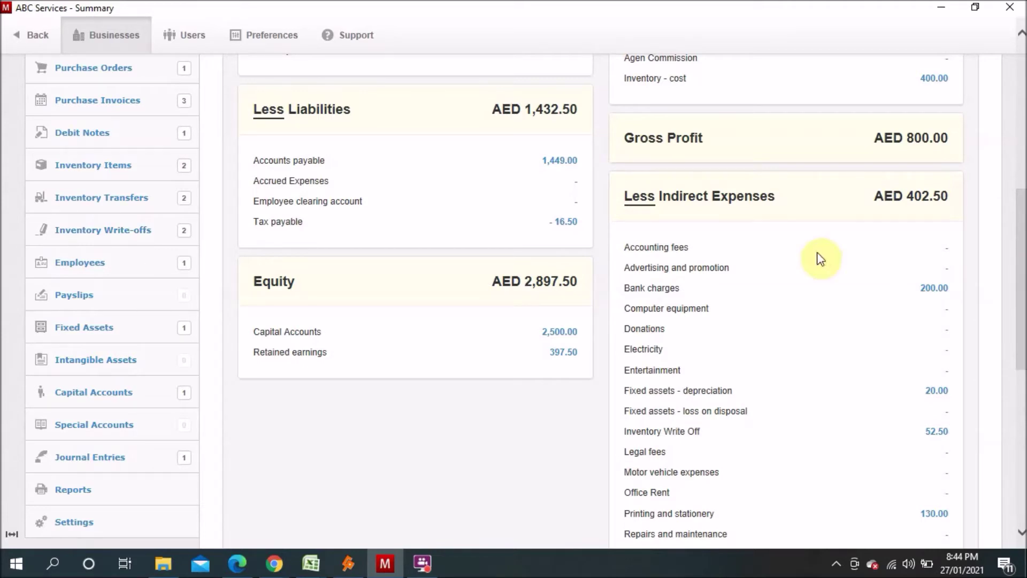
pyautogui.click(110, 179)
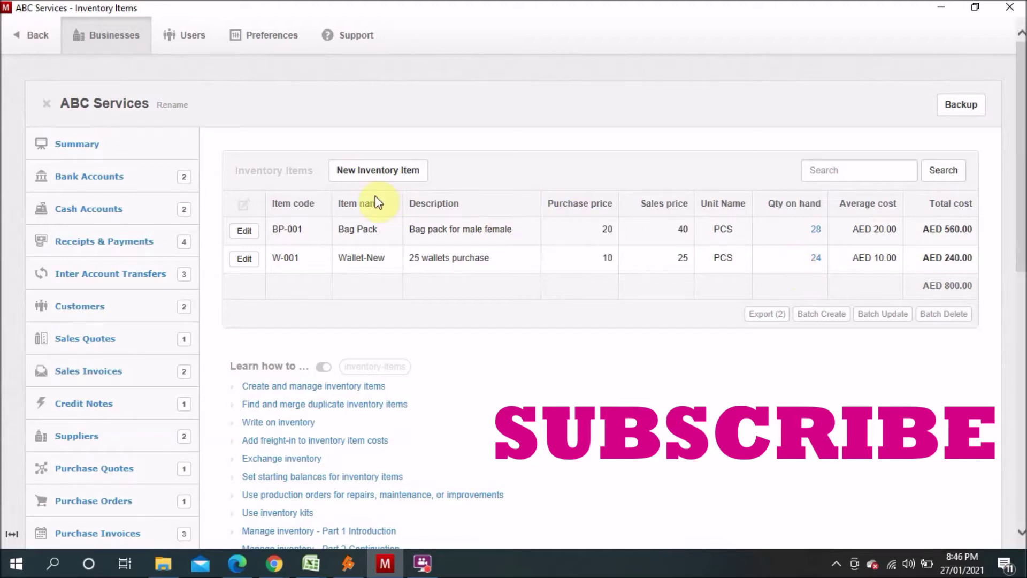
# - Open the BP-001 Bag Pack item for editing and review its prices, tax code and accounts
pyautogui.click(251, 235)
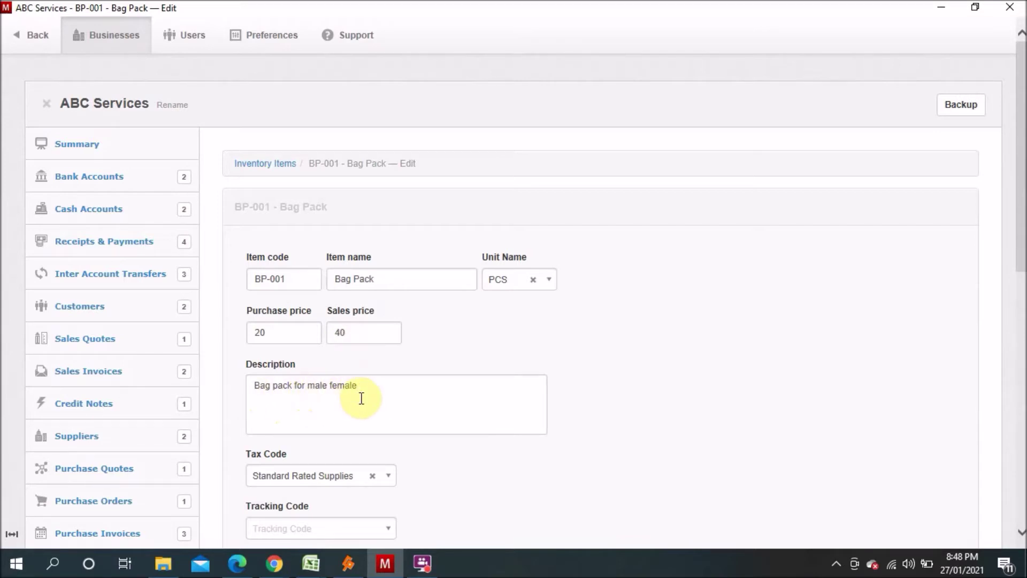
pyautogui.scroll(-2, 1019, 267)
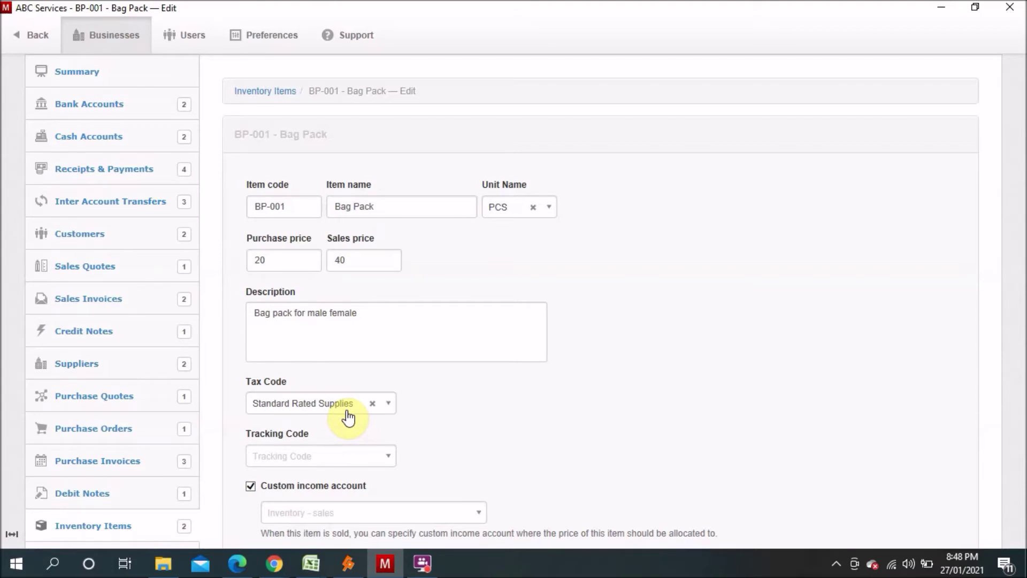
pyautogui.scroll(-3, 355, 470)
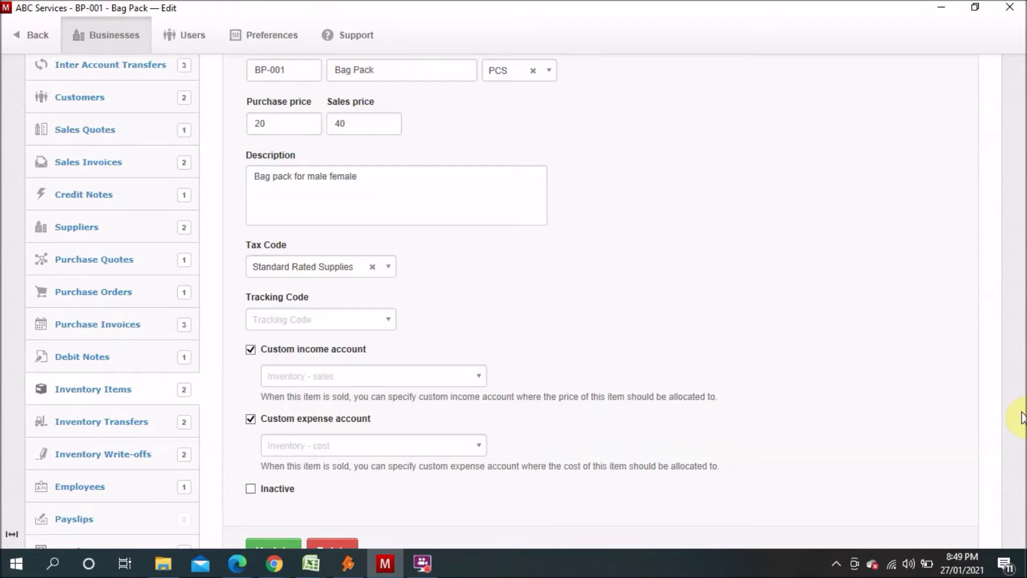
pyautogui.moveTo(1022, 300); pyautogui.dragTo(1022, 350)
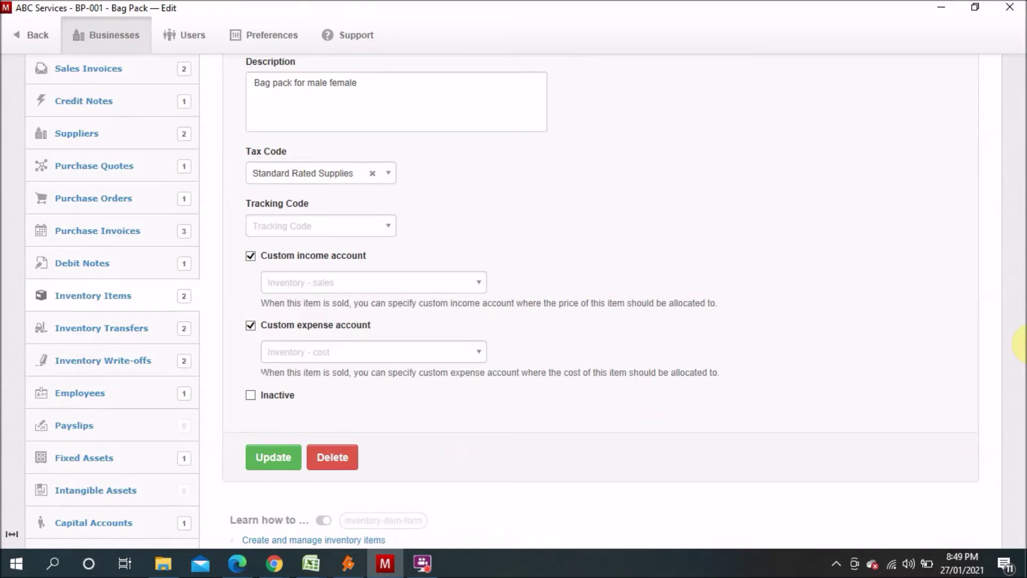
# - Save the Bag Pack item and bring up the Purchase Invoices list, including INV345 and INV125
pyautogui.click(282, 456)
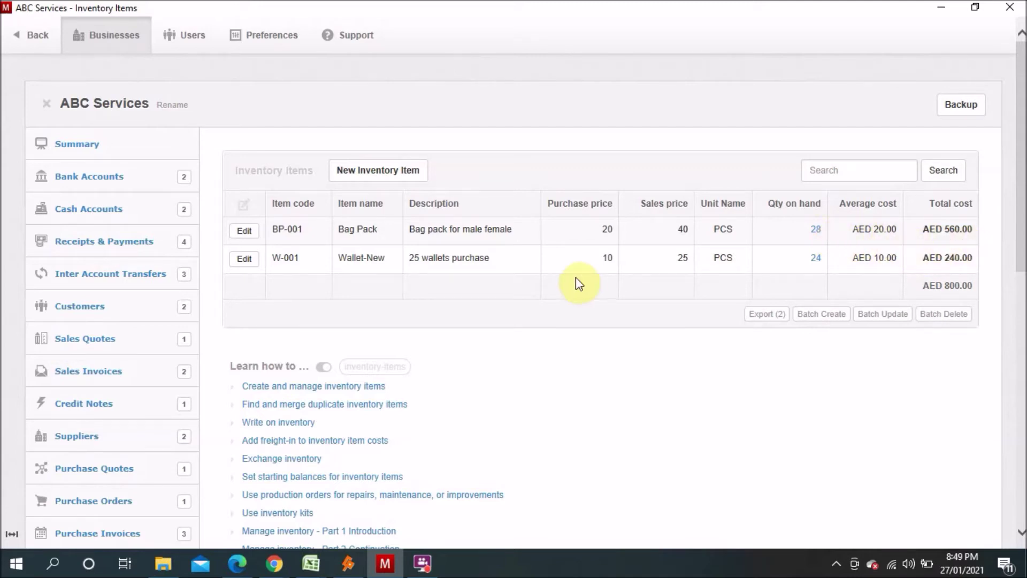
pyautogui.scroll(-3, 252, 338)
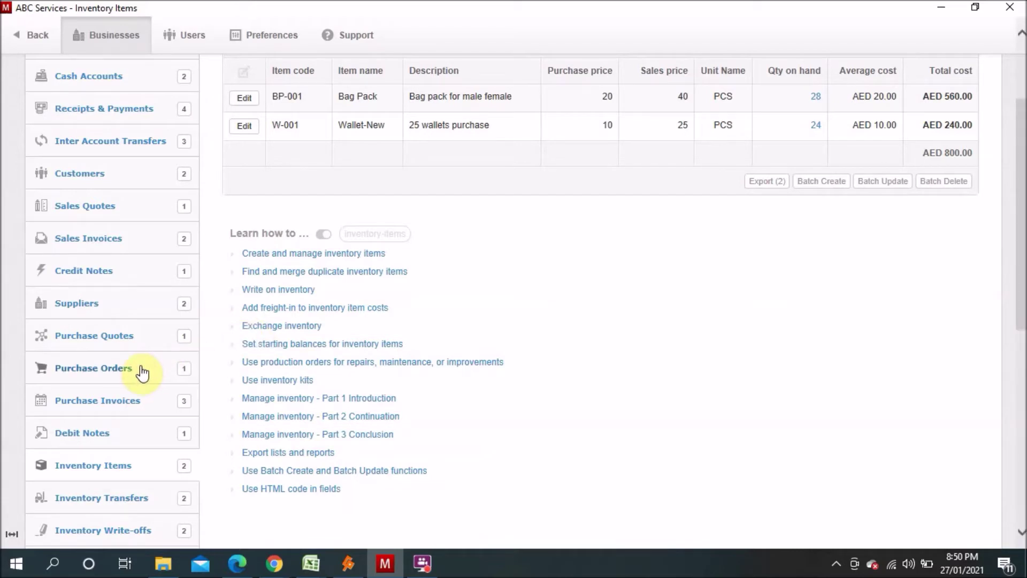
pyautogui.click(123, 404)
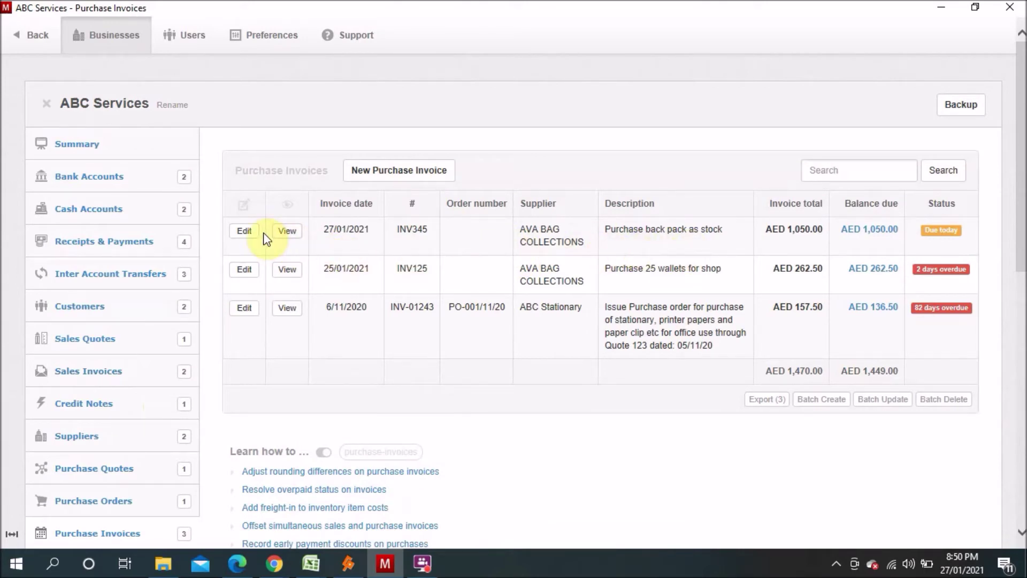
# - Review INV345: 50 BP-001 bag packs at 20 received into Deira Branch 1
pyautogui.click(246, 231)
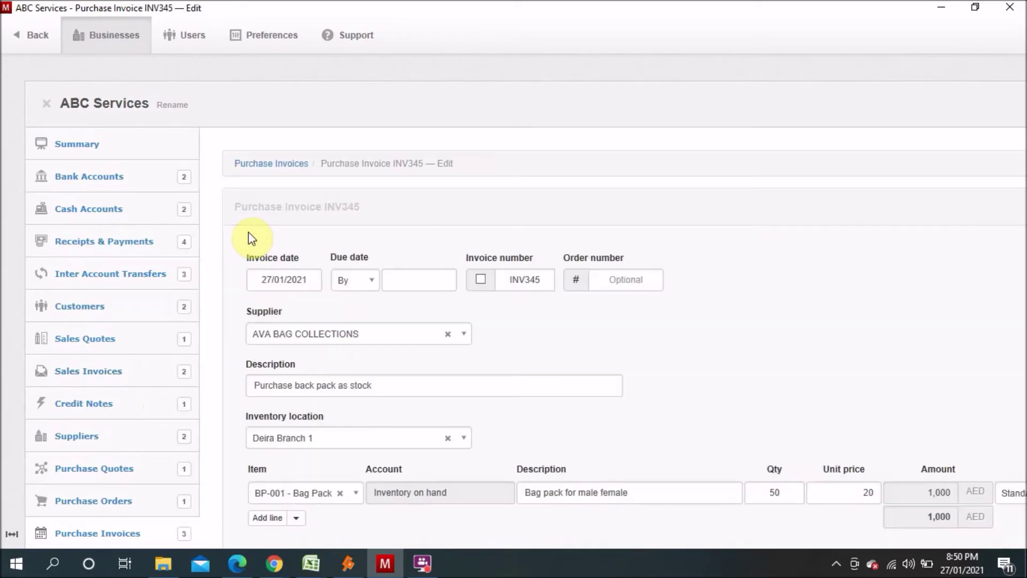
pyautogui.scroll(-3, 248, 232)
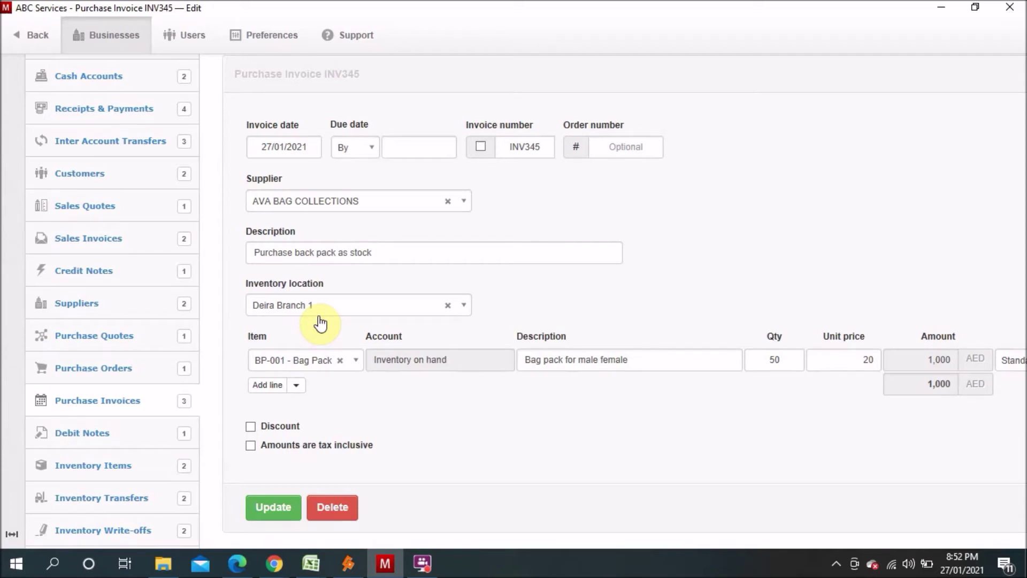
pyautogui.click(212, 471)
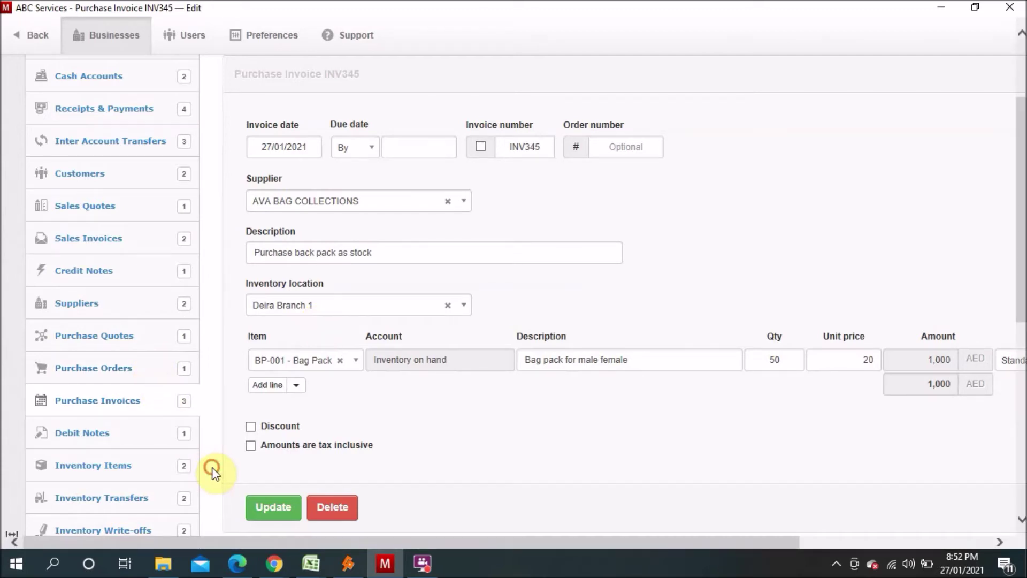
pyautogui.scroll(-5, 213, 472)
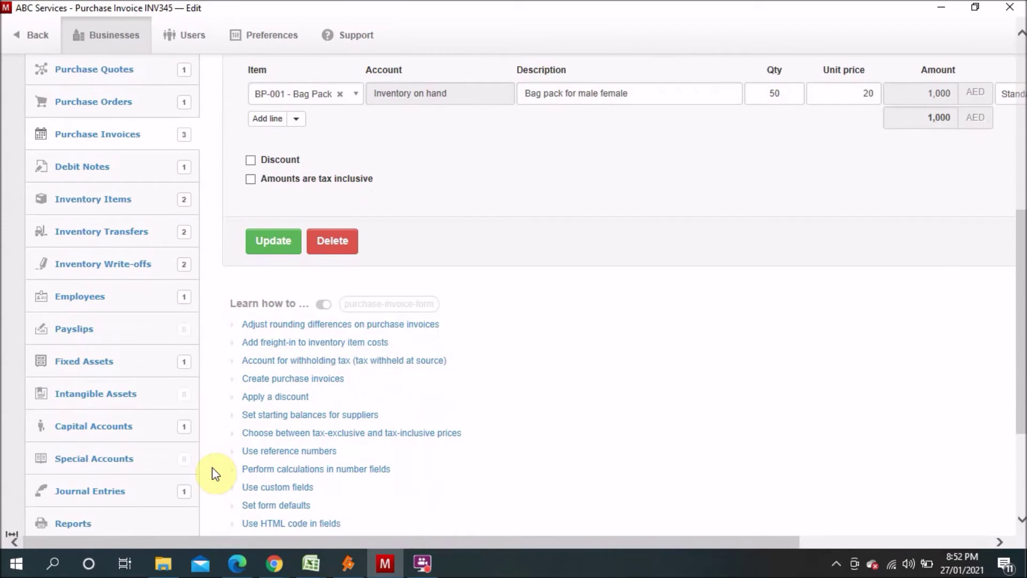
pyautogui.scroll(-3, 215, 473)
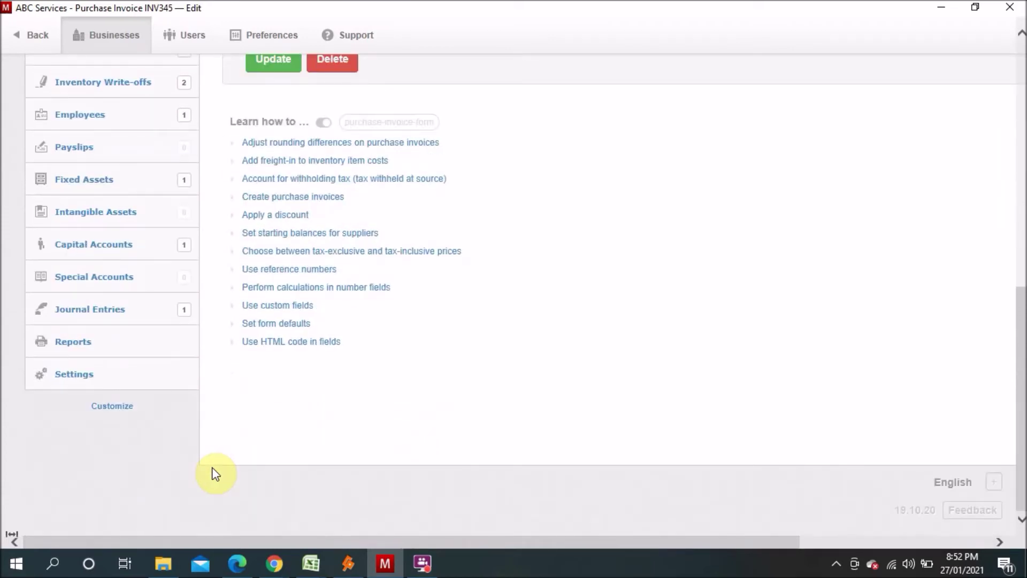
pyautogui.click(90, 381)
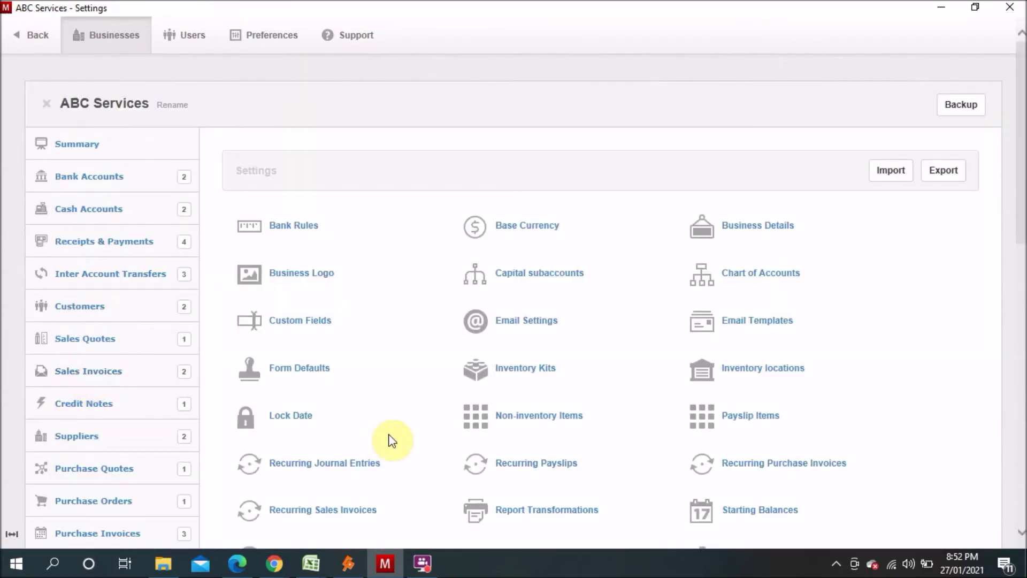
# - From Settings' Inventory locations, start a new inventory location form
pyautogui.click(733, 374)
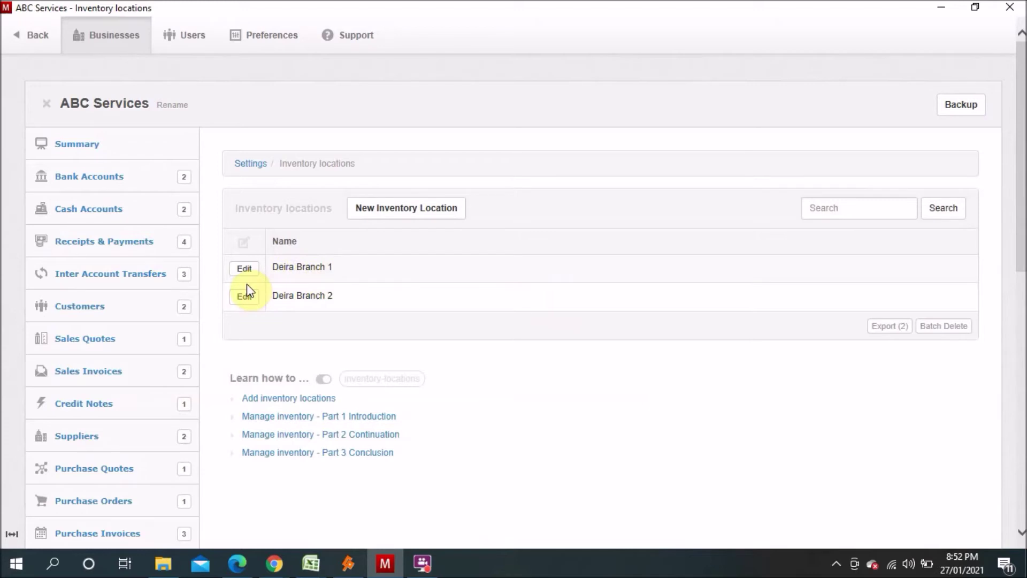
pyautogui.click(387, 212)
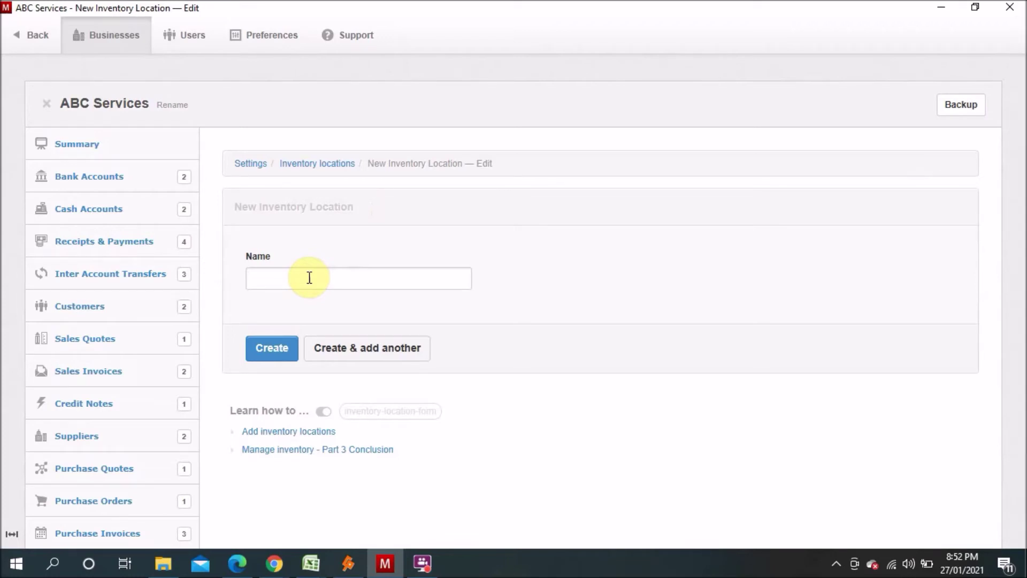
# - Enter 'Deira Branch 3' as the new inventory location's name
pyautogui.click(309, 277)
pyautogui.scroll(-2, 375, 214)
pyautogui.write('deira branch')
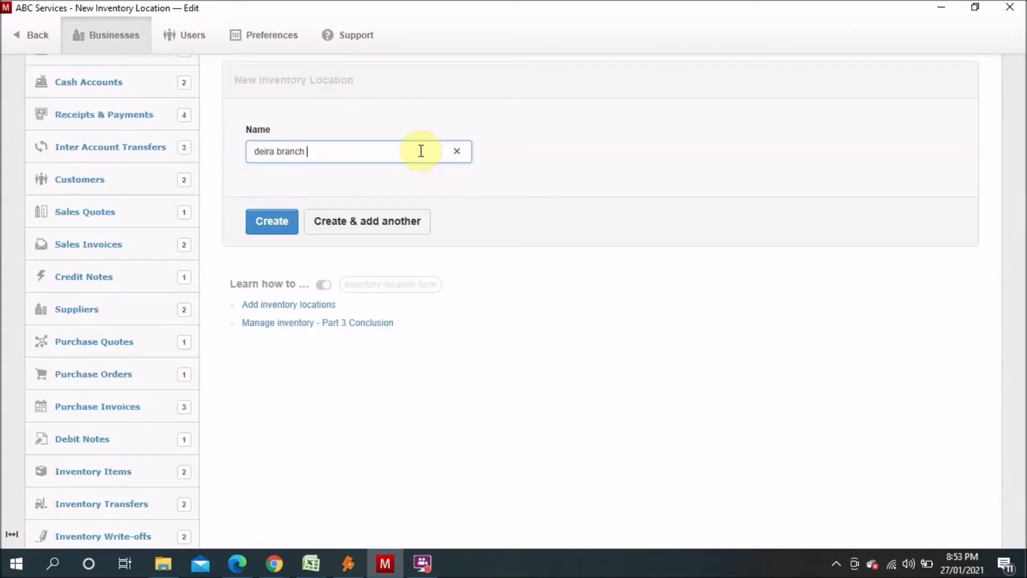
pyautogui.press('Left')
pyautogui.press('Left')
pyautogui.press('Left')
pyautogui.press('Left')
pyautogui.press('Left')
pyautogui.press('Left')
pyautogui.press('BackSpace')
pyautogui.write('B')
pyautogui.press('Left')
pyautogui.press('Left')
pyautogui.press('Left')
pyautogui.press('Left')
pyautogui.press('Left')
pyautogui.press('BackSpace')
pyautogui.write('D')
pyautogui.press('End')
pyautogui.write('3')
# - Save the Deira Branch 3 location and go to the Purchase Invoices list
pyautogui.click(271, 237)
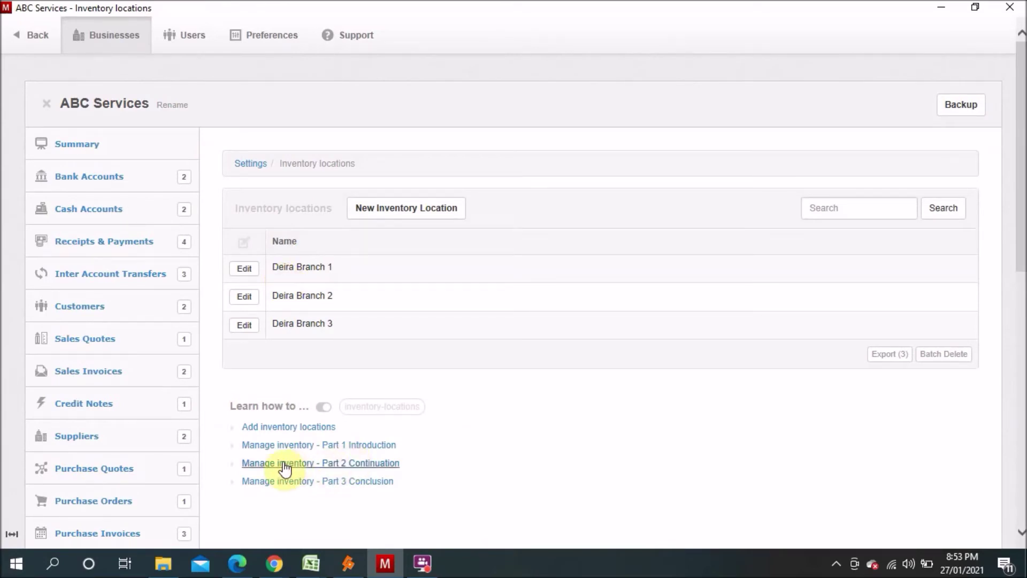
pyautogui.scroll(-6, 219, 430)
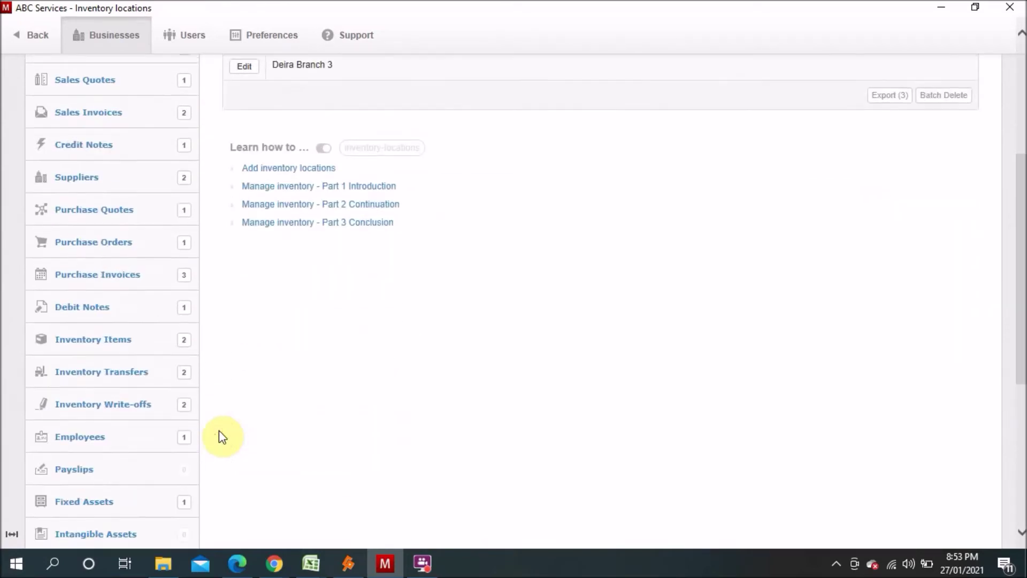
pyautogui.click(91, 206)
# - Open INV345 for editing and re-select Deira Branch 1 as its inventory location
pyautogui.click(244, 234)
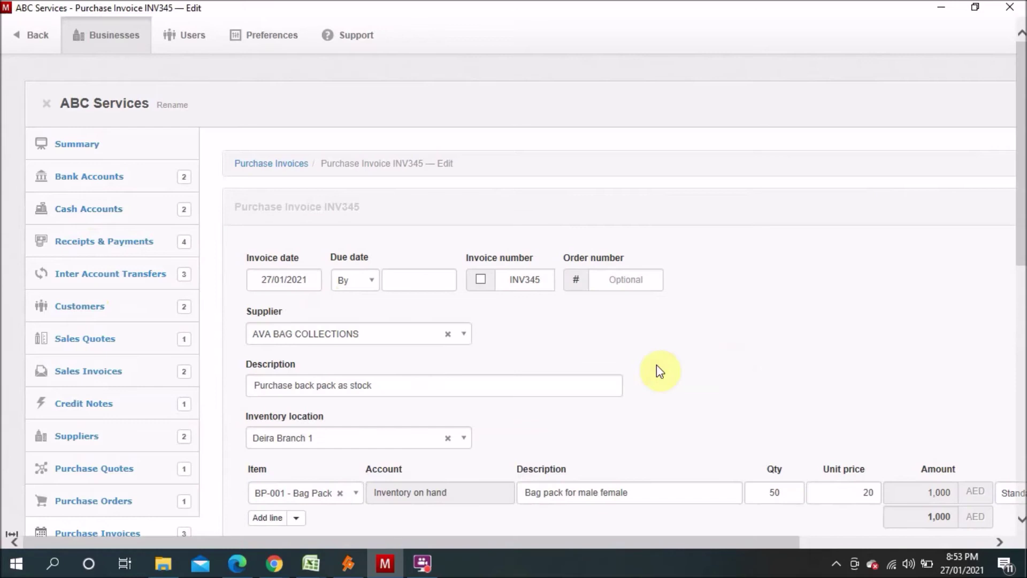
pyautogui.scroll(-5, 658, 365)
pyautogui.click(464, 173)
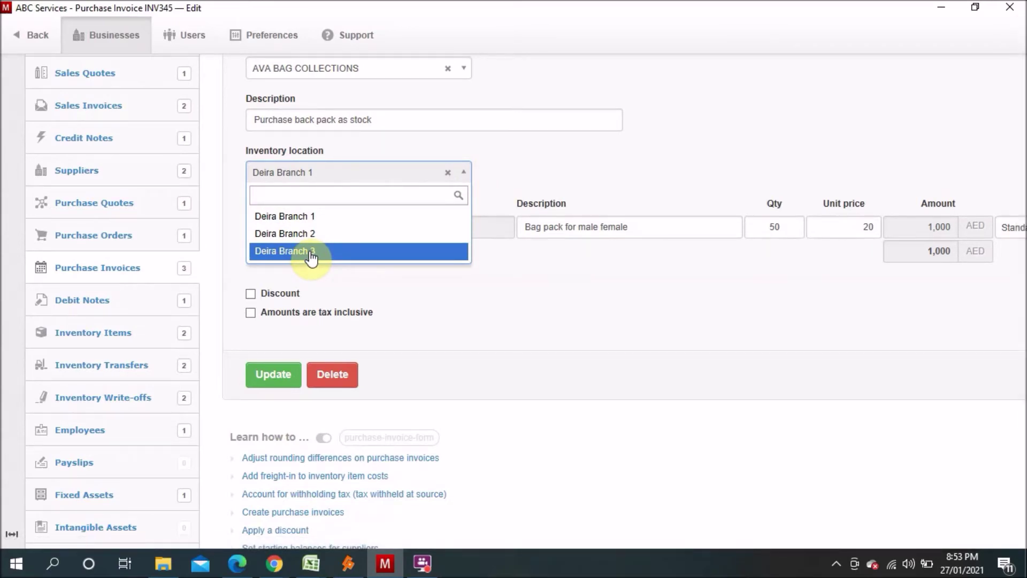
pyautogui.click(316, 219)
pyautogui.click(500, 163)
pyautogui.scroll(-1, 500, 161)
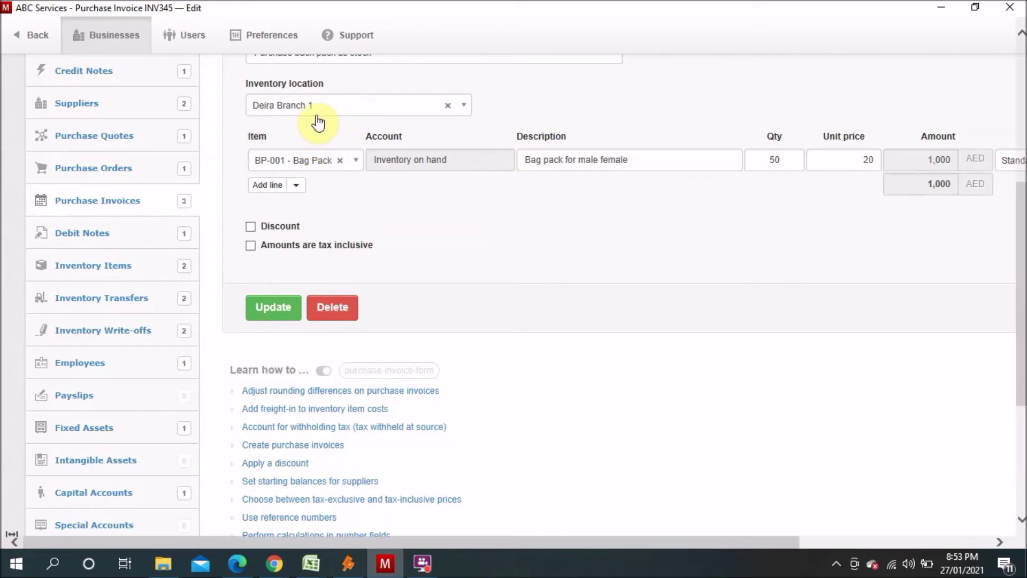
# - Keep BP-001 Bag Pack at unit price 20 on INV345's line and update the invoice
pyautogui.click(357, 161)
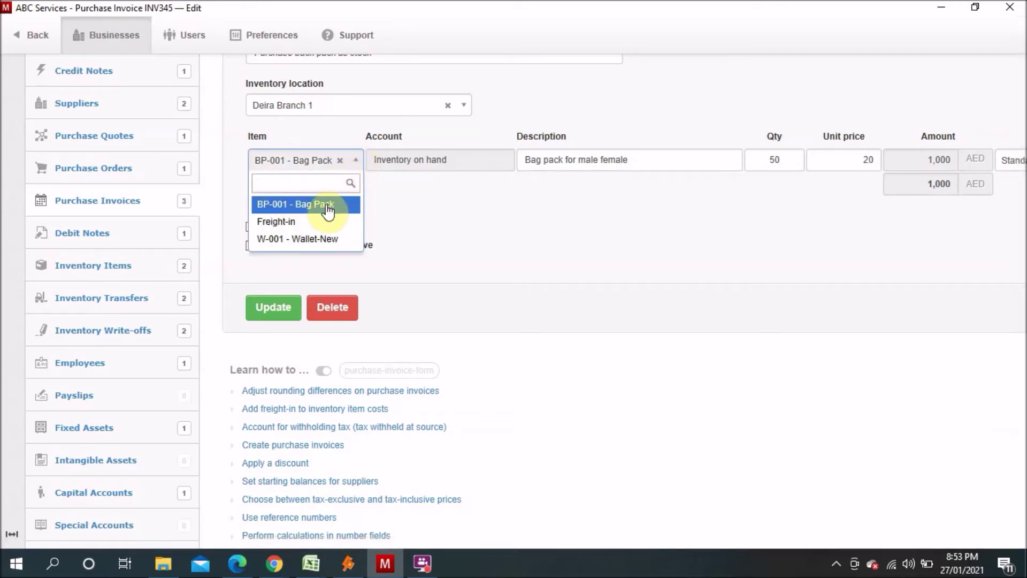
pyautogui.click(328, 209)
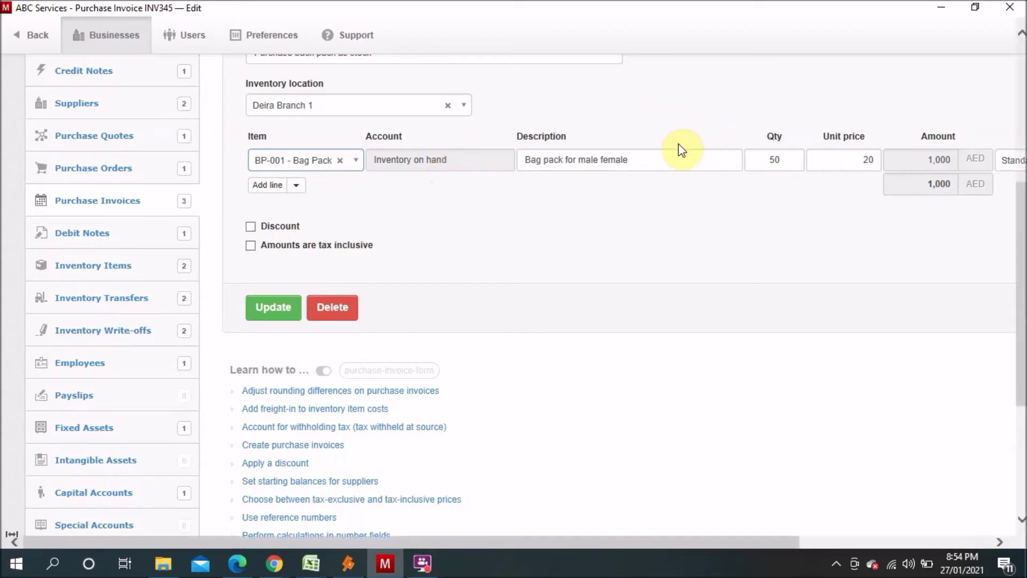
pyautogui.click(653, 164)
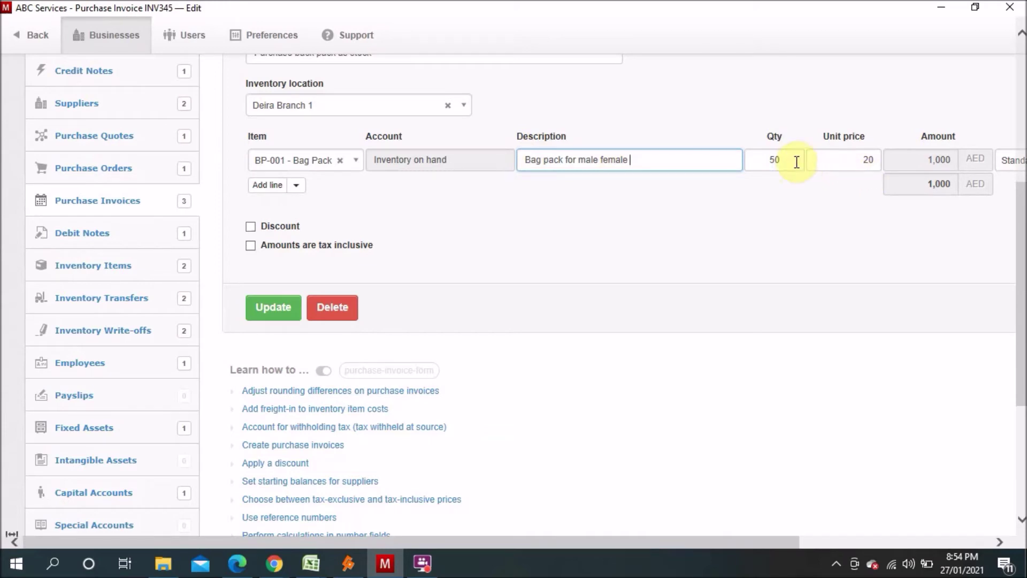
pyautogui.click(856, 160)
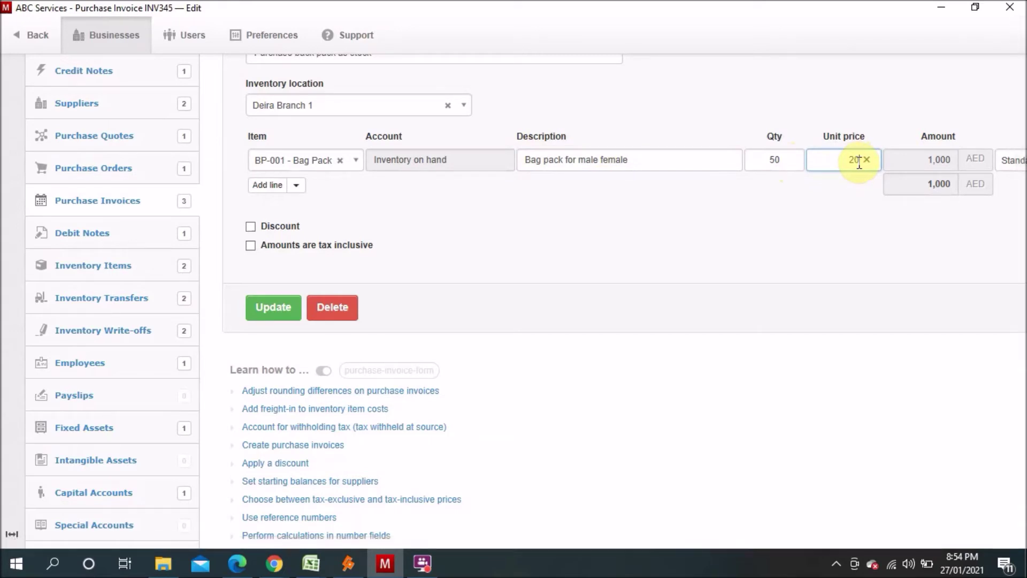
pyautogui.moveTo(658, 541); pyautogui.dragTo(743, 538)
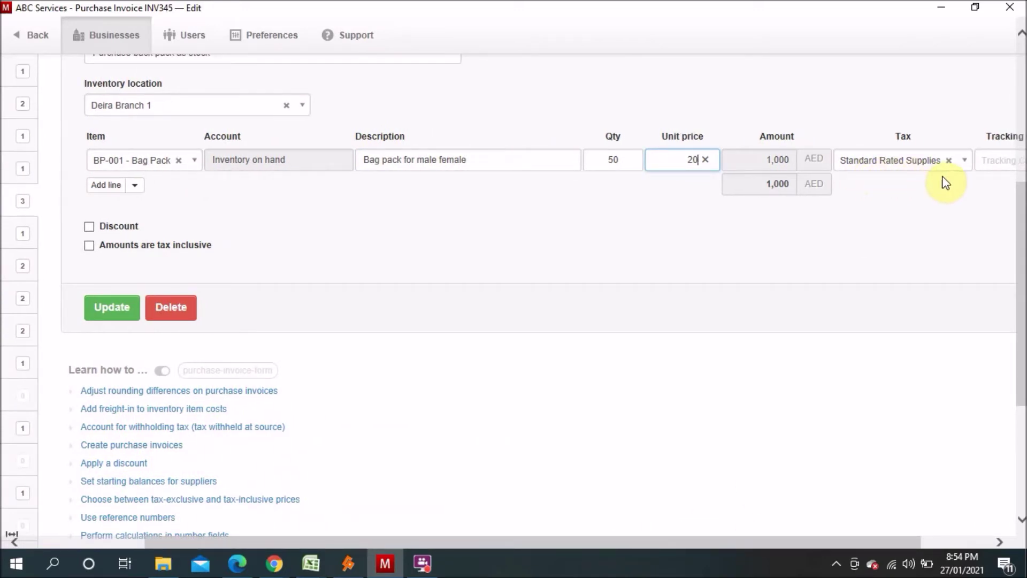
pyautogui.click(117, 311)
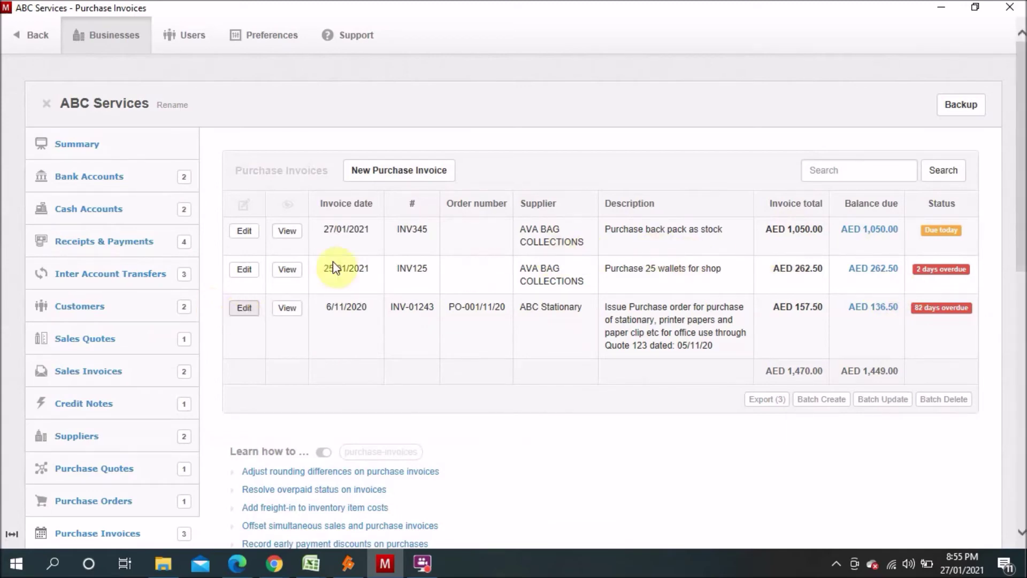
# - Look over the purchase invoices, then open Sales Invoices showing AED 1,312.50 total
pyautogui.moveTo(1015, 233); pyautogui.dragTo(1021, 331)
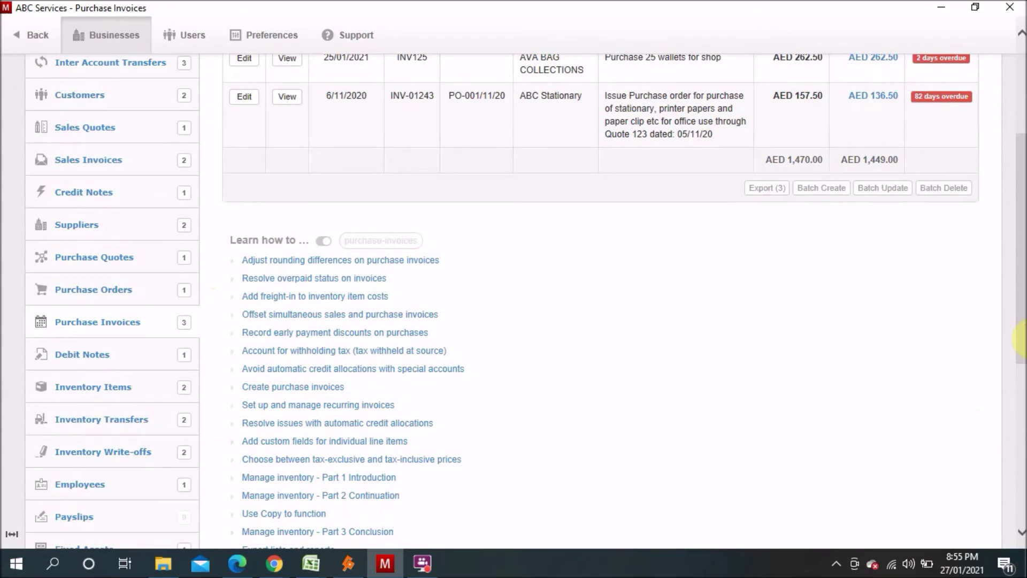
pyautogui.scroll(4, 943, 270)
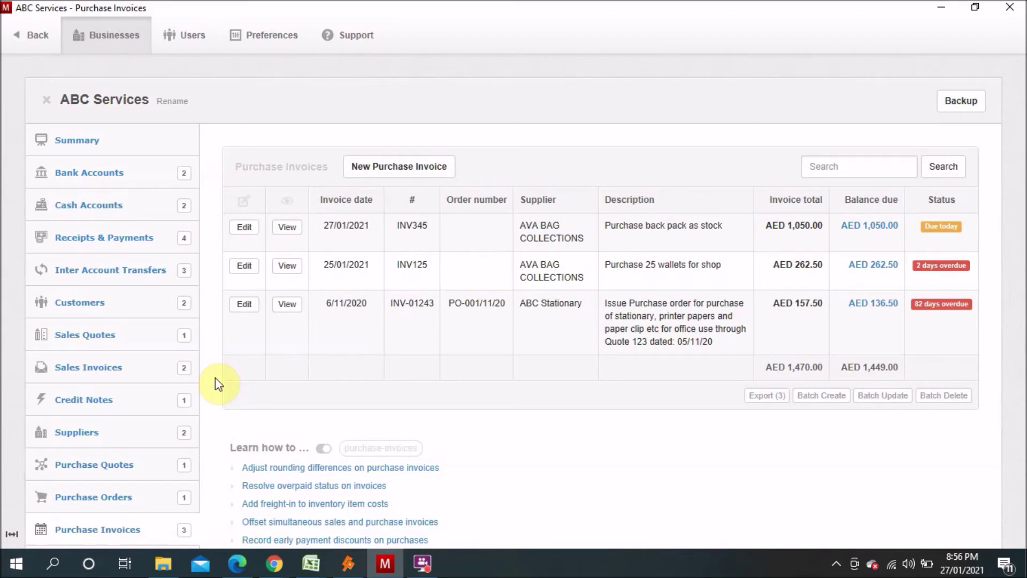
pyautogui.click(106, 373)
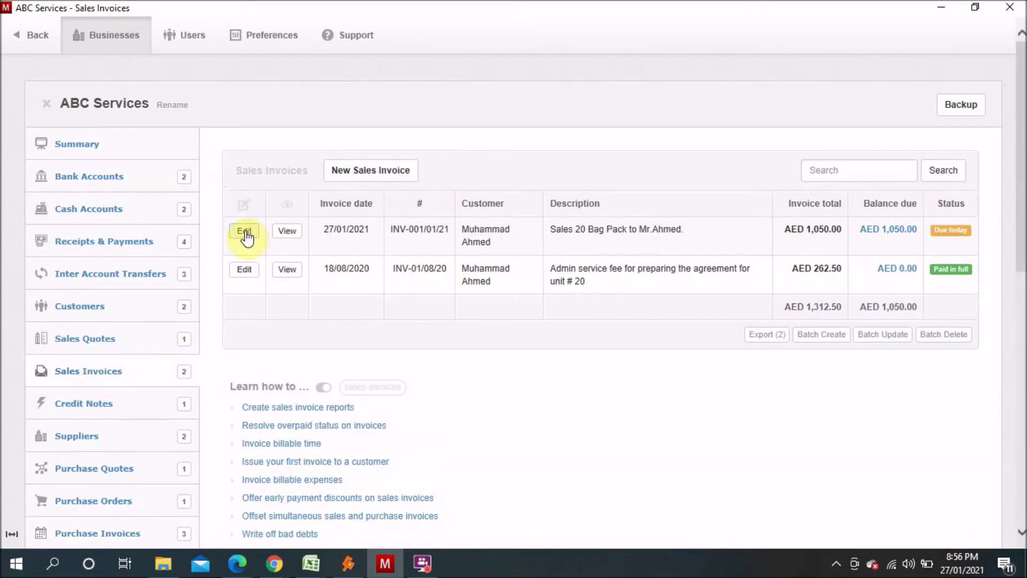
# - Inspect sales invoice INV-001/01/21's lines, then return to the Purchase Invoices list
pyautogui.click(244, 234)
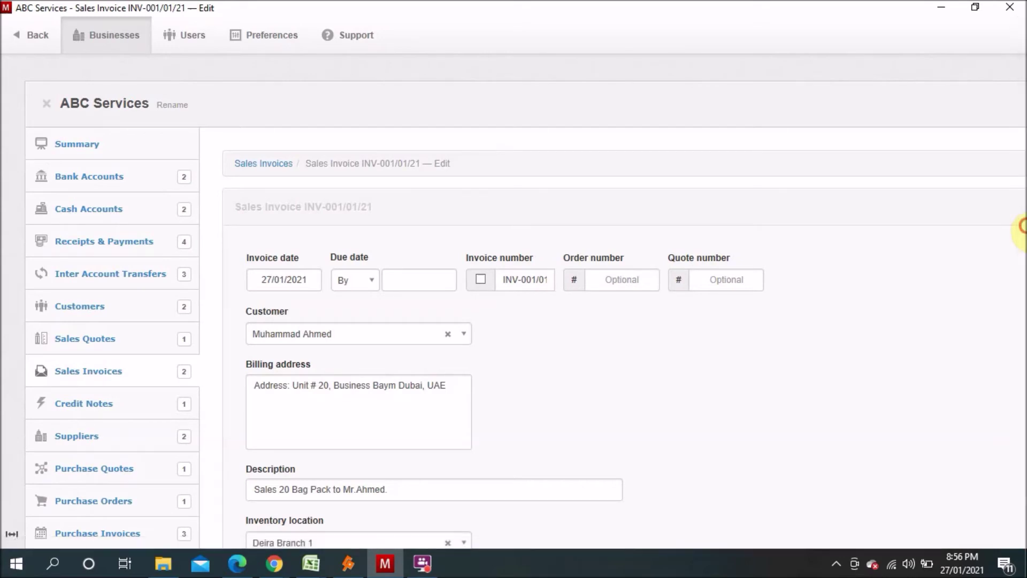
pyautogui.hscroll(1, 1022, 241)
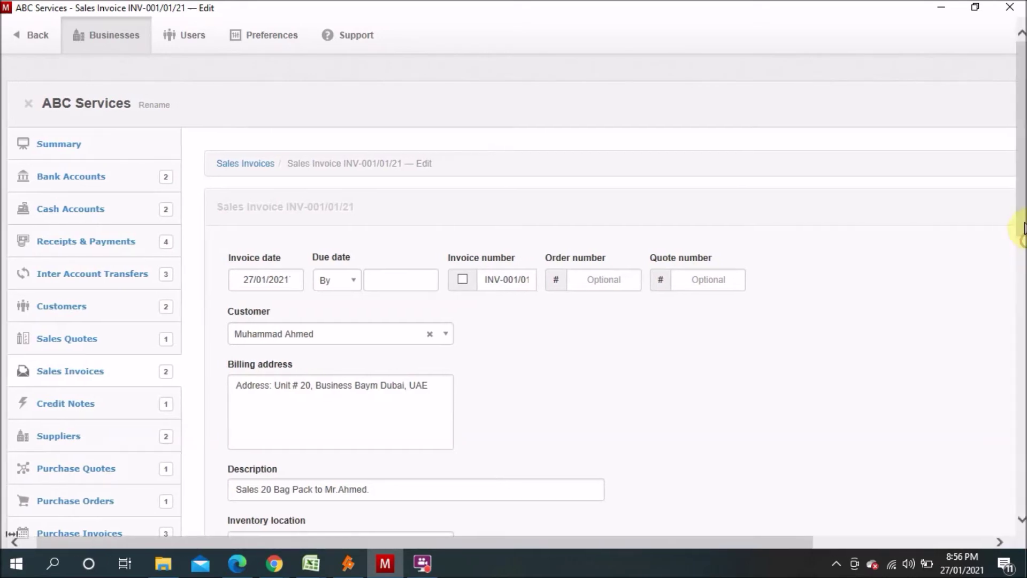
pyautogui.moveTo(1024, 220); pyautogui.dragTo(1022, 183)
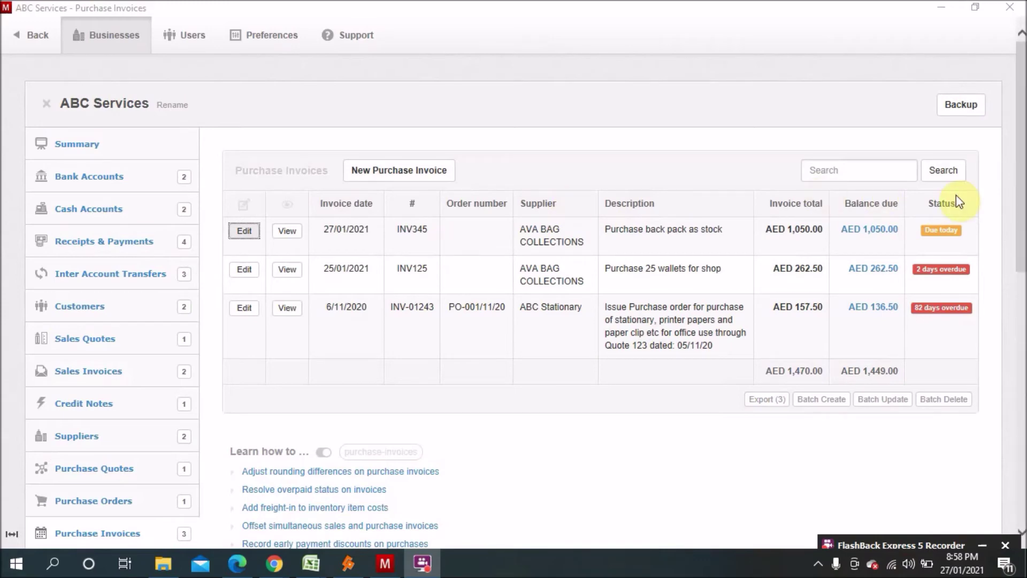
pyautogui.moveTo(1022, 195); pyautogui.dragTo(1022, 278)
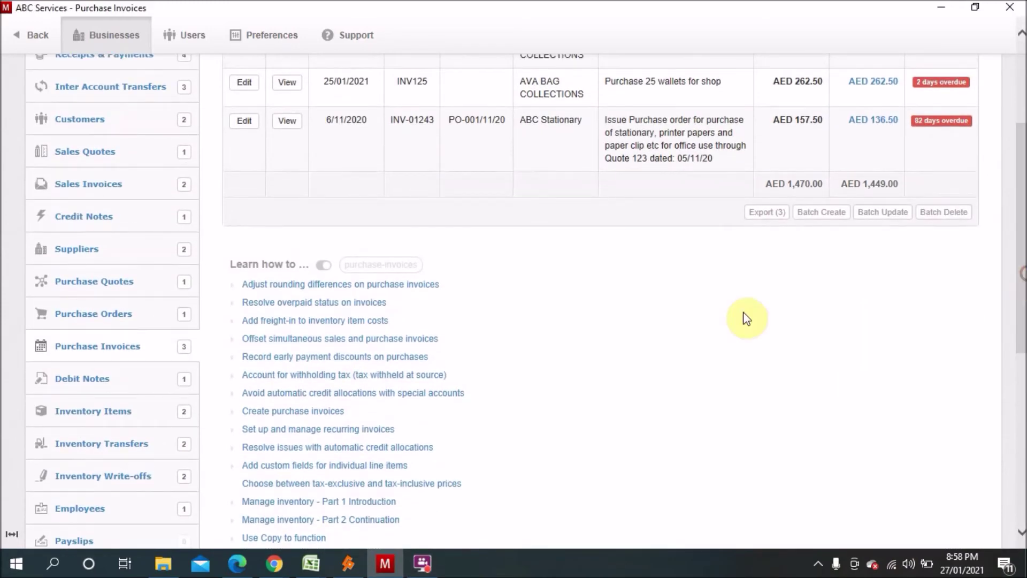
# - Re-save transfer TRF-002/01/21: 5 BP-001 Bag Packs from Deira Branch 1 to Deira Branch 2
pyautogui.click(126, 455)
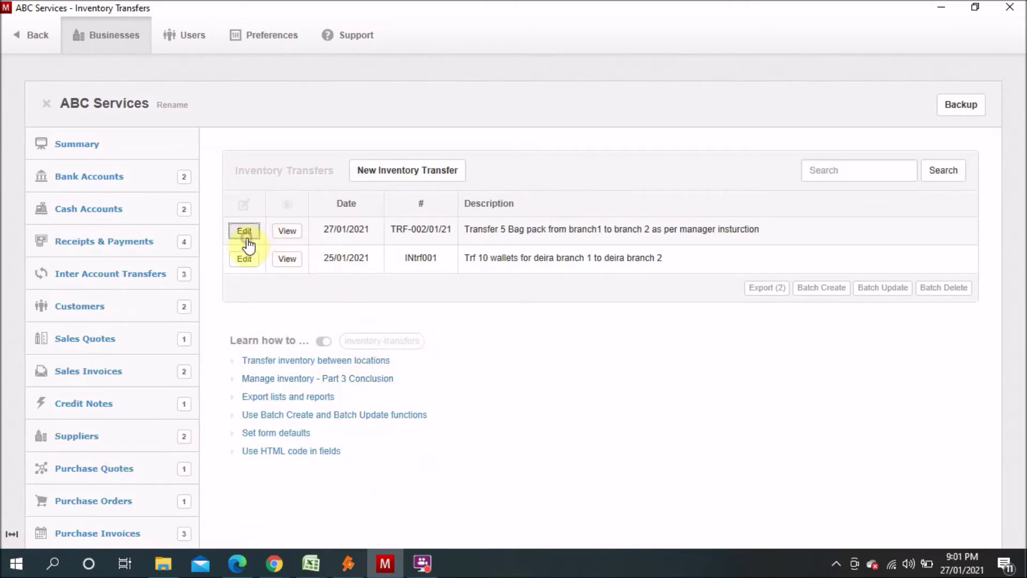
pyautogui.click(253, 234)
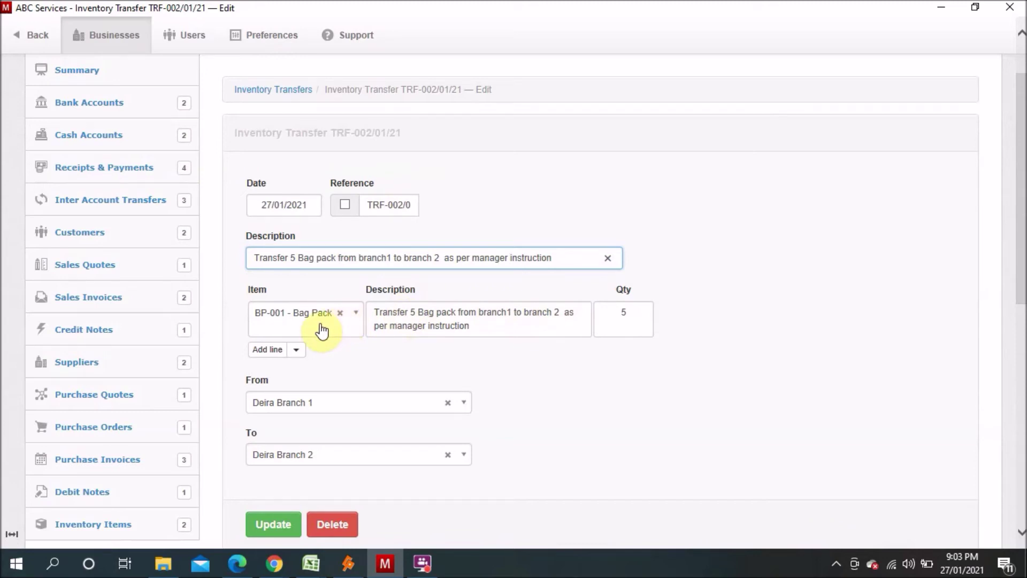
pyautogui.click(360, 318)
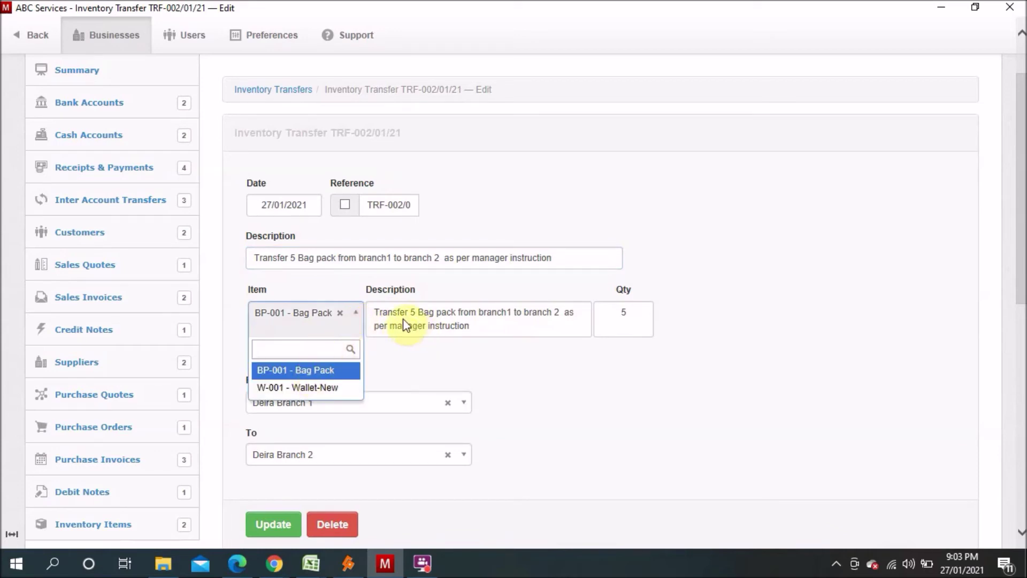
pyautogui.click(423, 316)
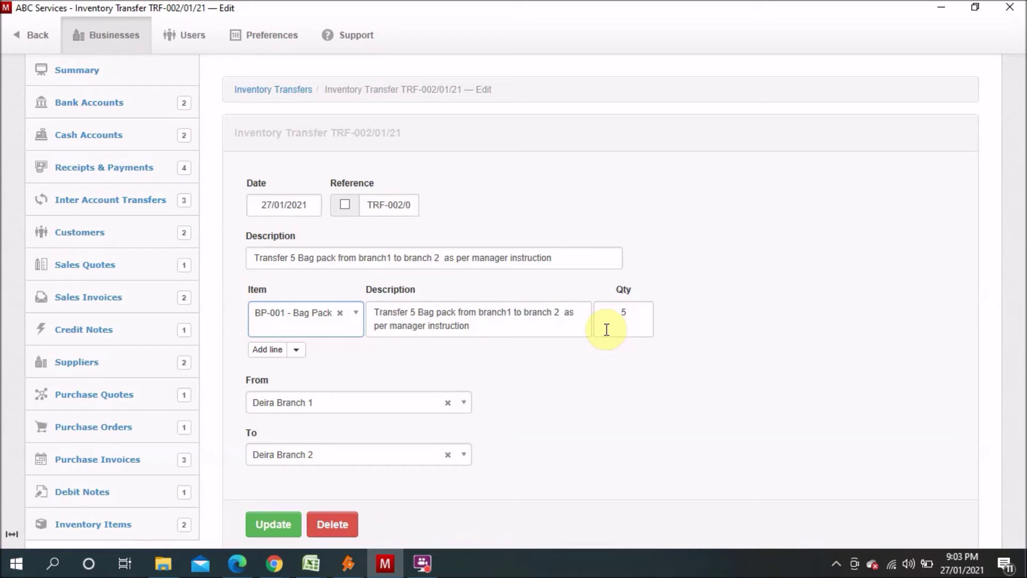
pyautogui.click(469, 413)
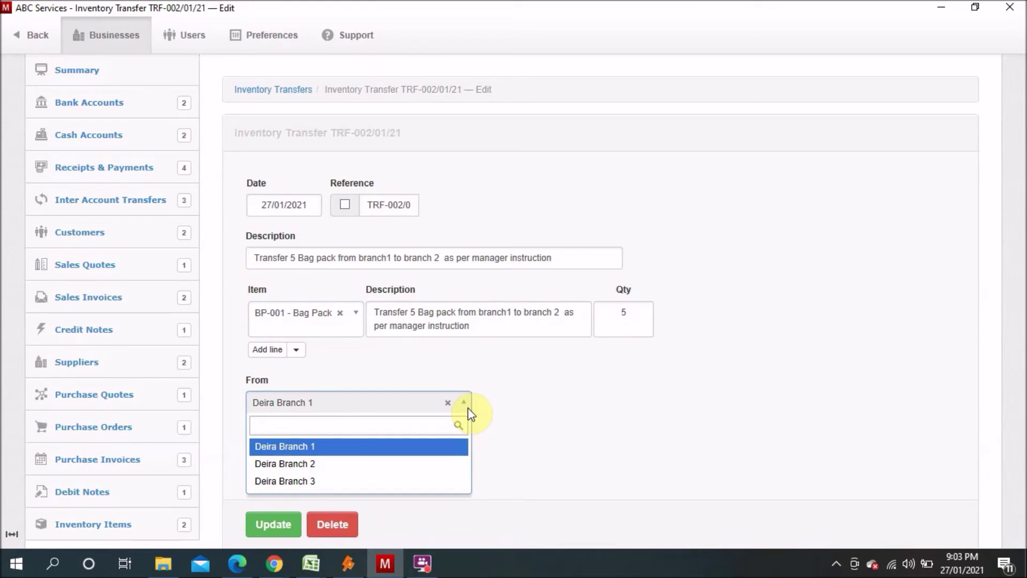
pyautogui.click(466, 405)
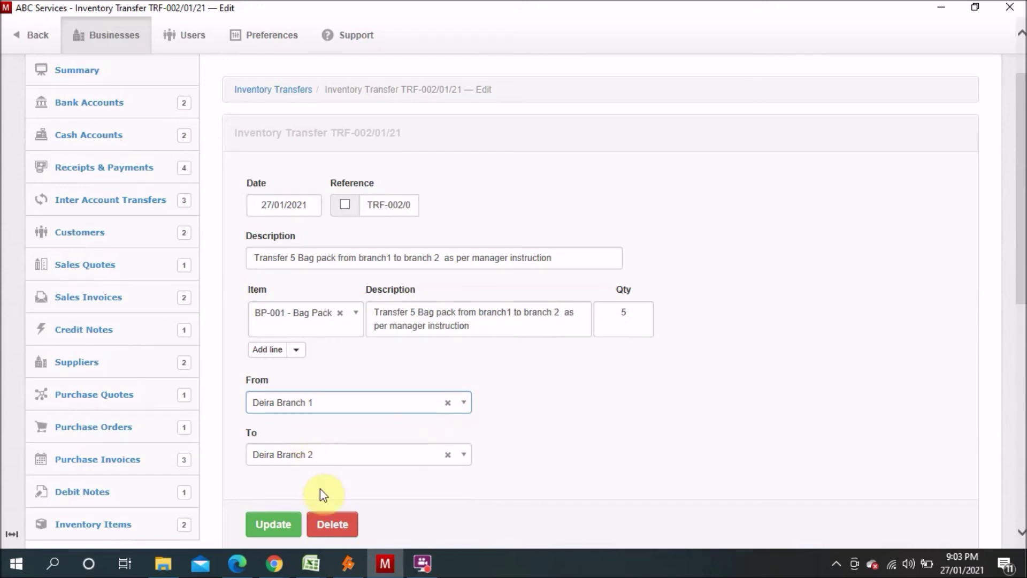
pyautogui.click(271, 524)
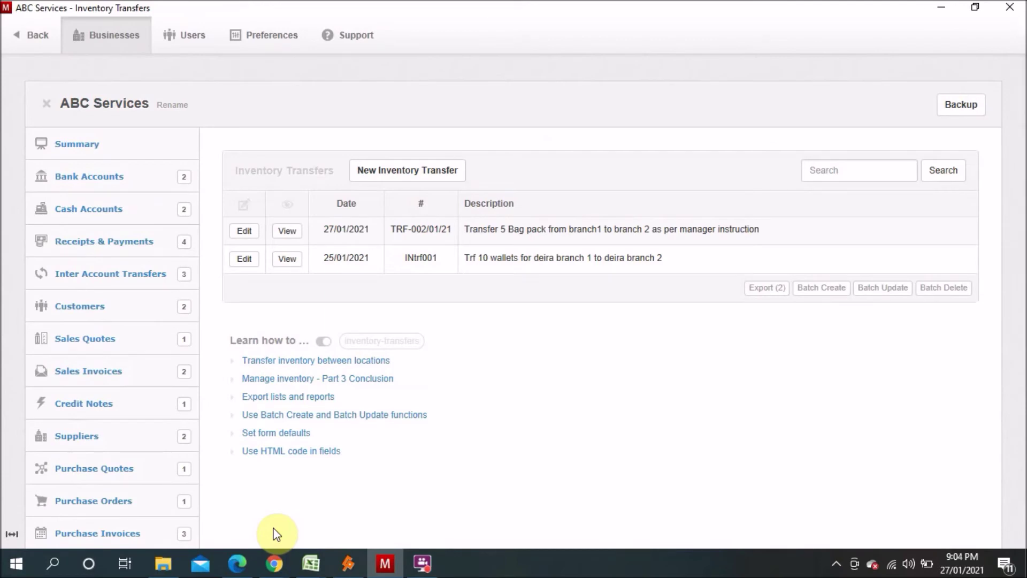
pyautogui.scroll(-3, 276, 534)
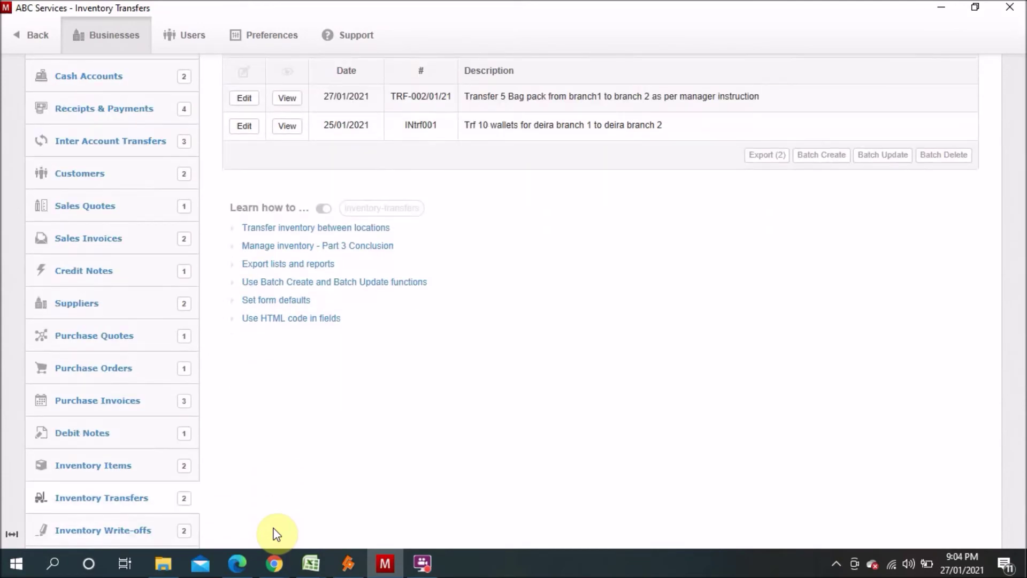
pyautogui.scroll(-1, 277, 534)
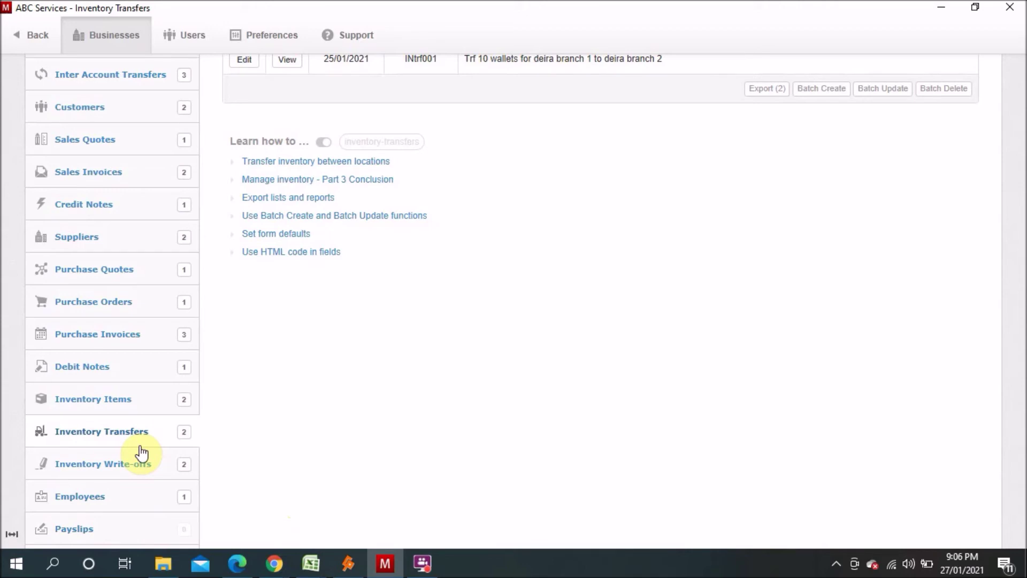
# - Open write-off INVWO-002/01/21 for editing and check its date and reference number
pyautogui.click(128, 467)
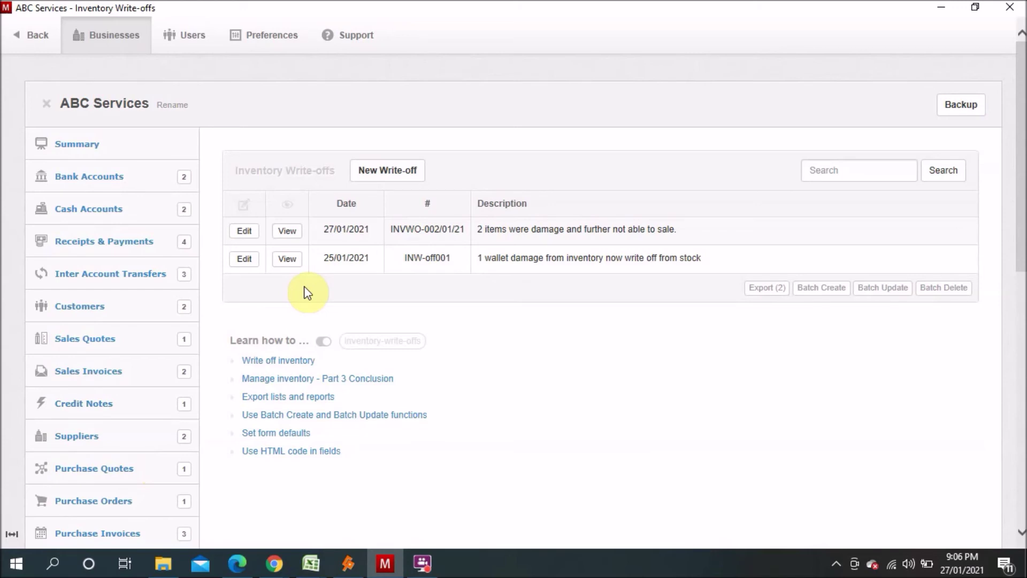
pyautogui.click(251, 235)
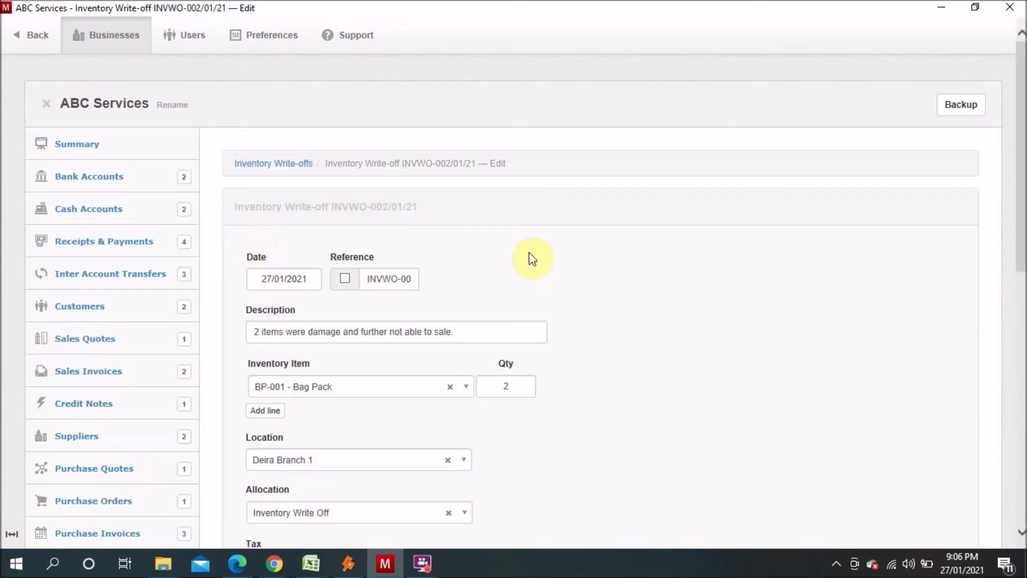
pyautogui.click(315, 279)
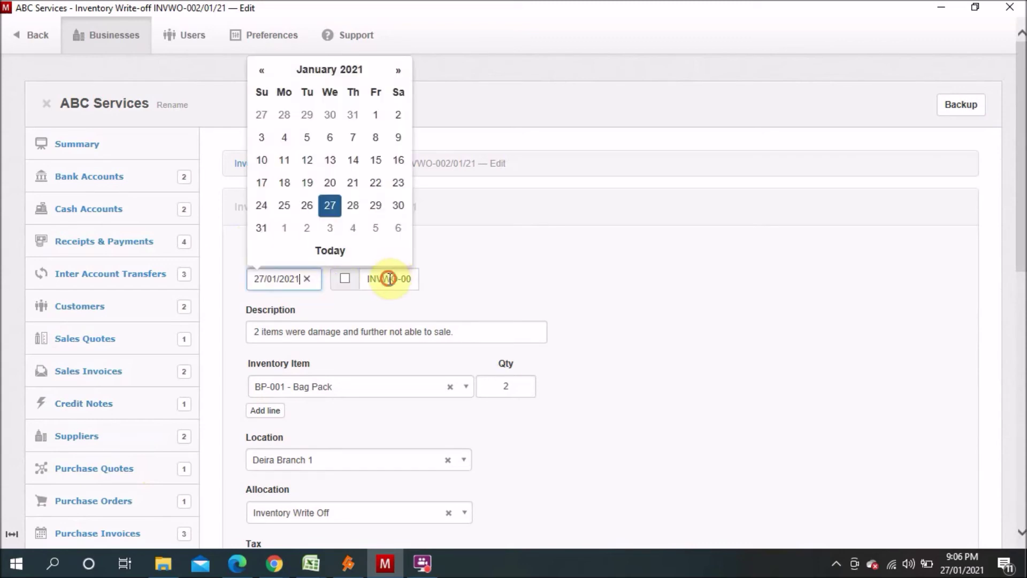
pyautogui.click(389, 278)
pyautogui.press('Right')
pyautogui.press('Right')
pyautogui.press('Right')
pyautogui.press('Right')
pyautogui.press('Right')
pyautogui.press('Right')
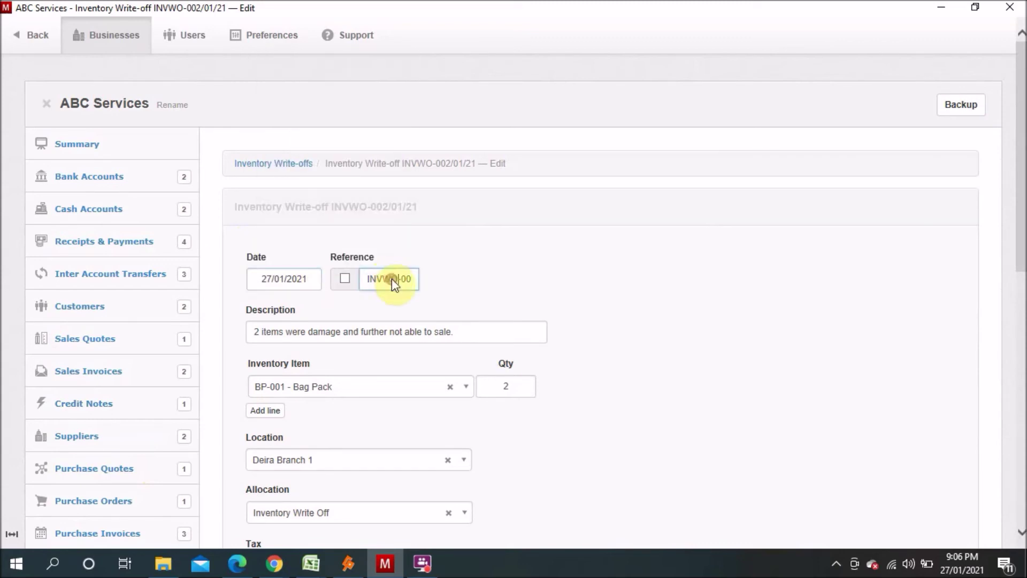
pyautogui.press('Right')
pyautogui.press('Right')
pyautogui.click(458, 345)
pyautogui.click(617, 339)
pyautogui.scroll(-3, 620, 342)
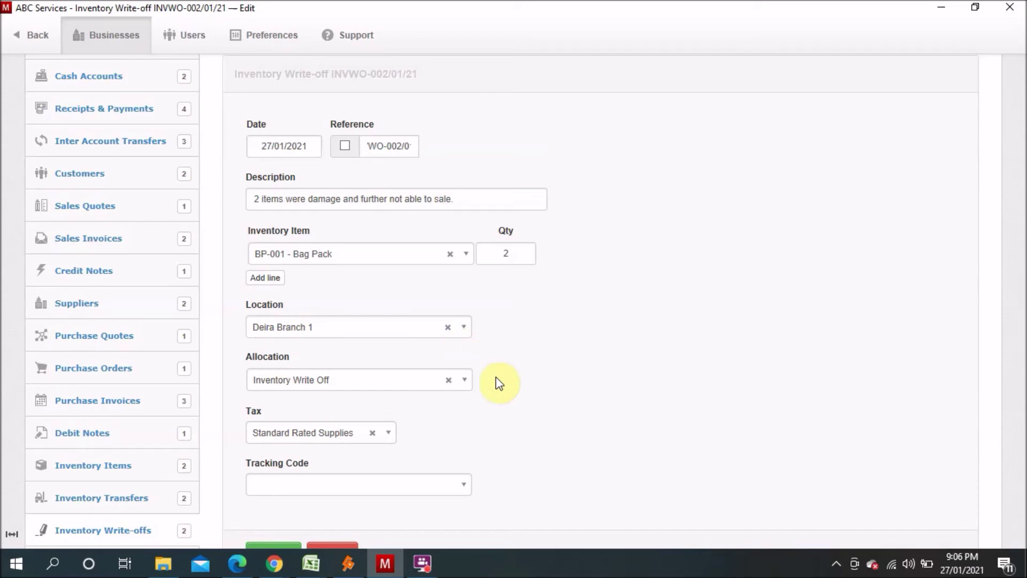
# - Keep Inventory Write Off as the allocation and update write-off INVWO-002/01/21
pyautogui.click(466, 381)
pyautogui.moveTo(461, 269); pyautogui.dragTo(469, 347)
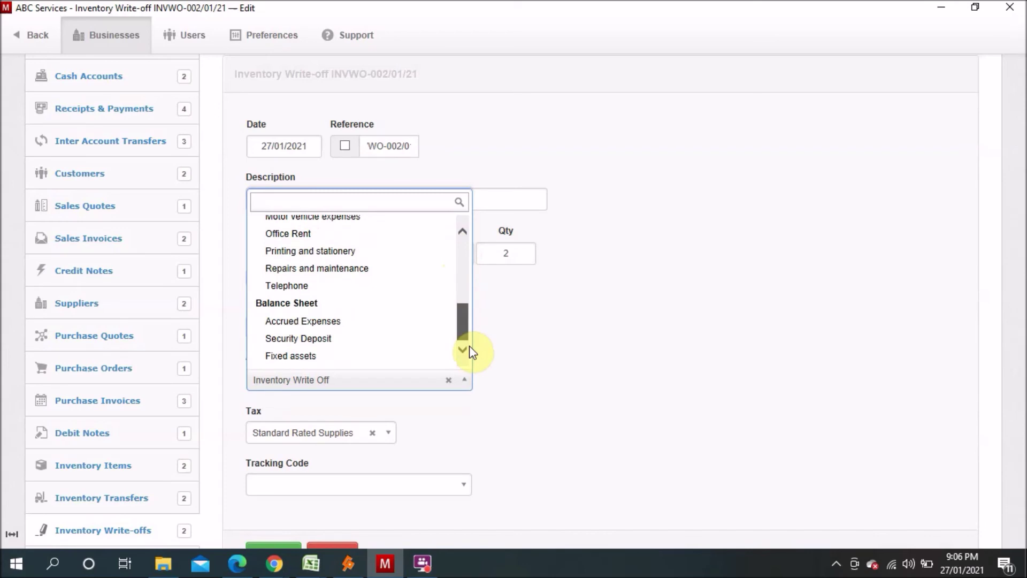
pyautogui.moveTo(470, 345); pyautogui.dragTo(470, 241)
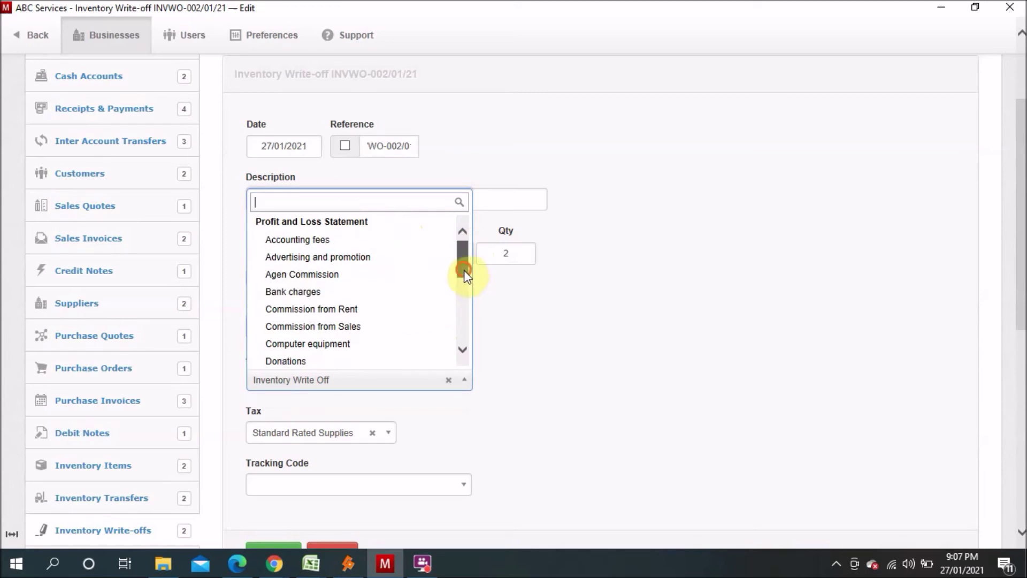
pyautogui.moveTo(463, 271); pyautogui.dragTo(469, 328)
pyautogui.click(543, 364)
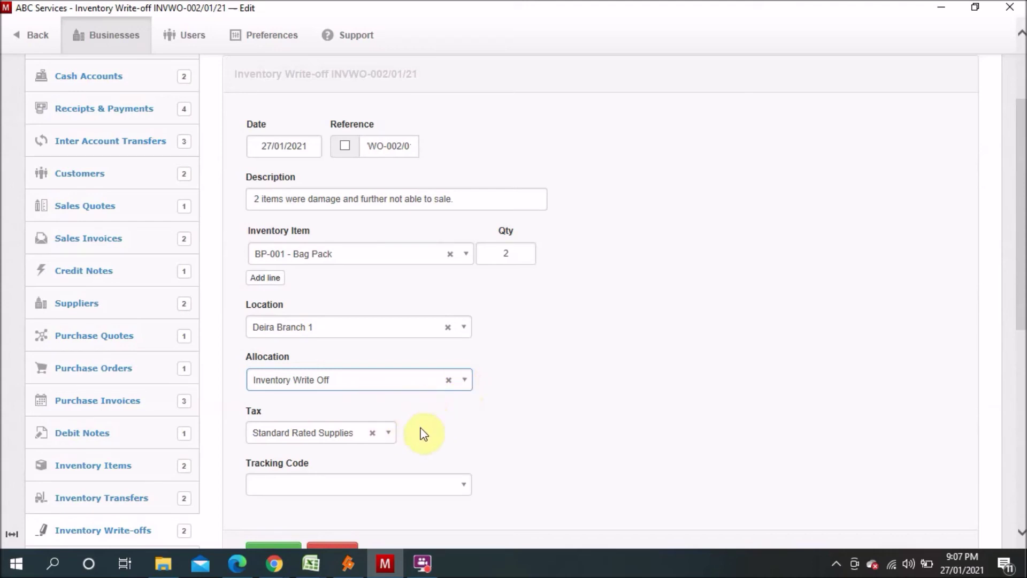
pyautogui.click(504, 424)
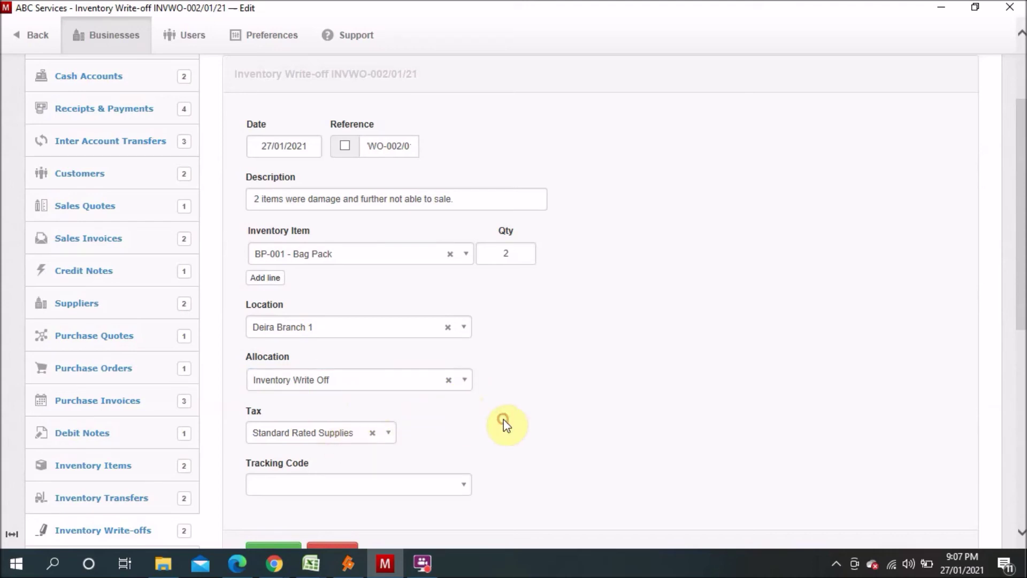
pyautogui.scroll(-3, 504, 424)
pyautogui.click(268, 415)
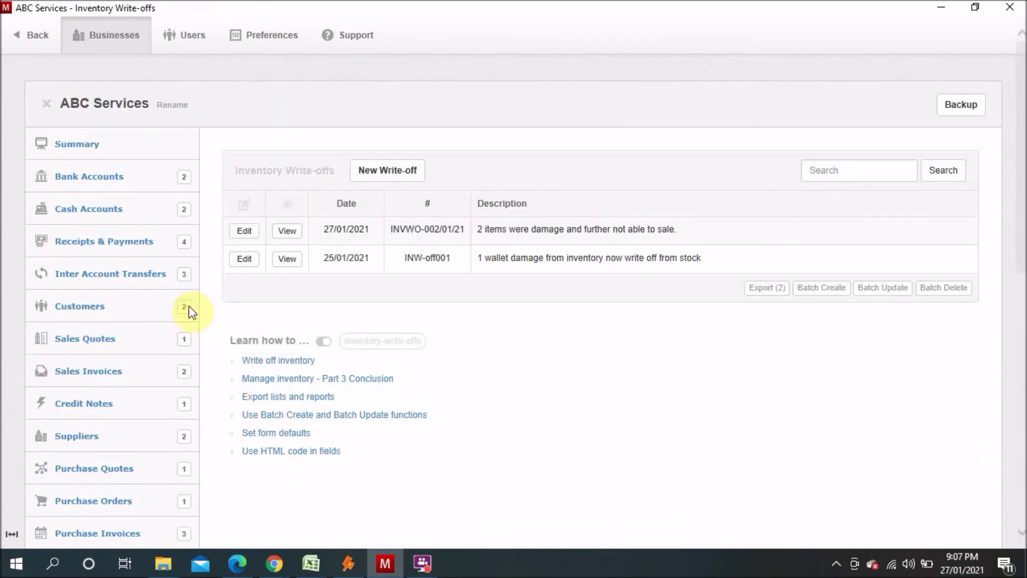
# - From the Summary, open the 52.50 Inventory Write Off expense showing the 42.00 and 10.50 write-offs
pyautogui.click(94, 144)
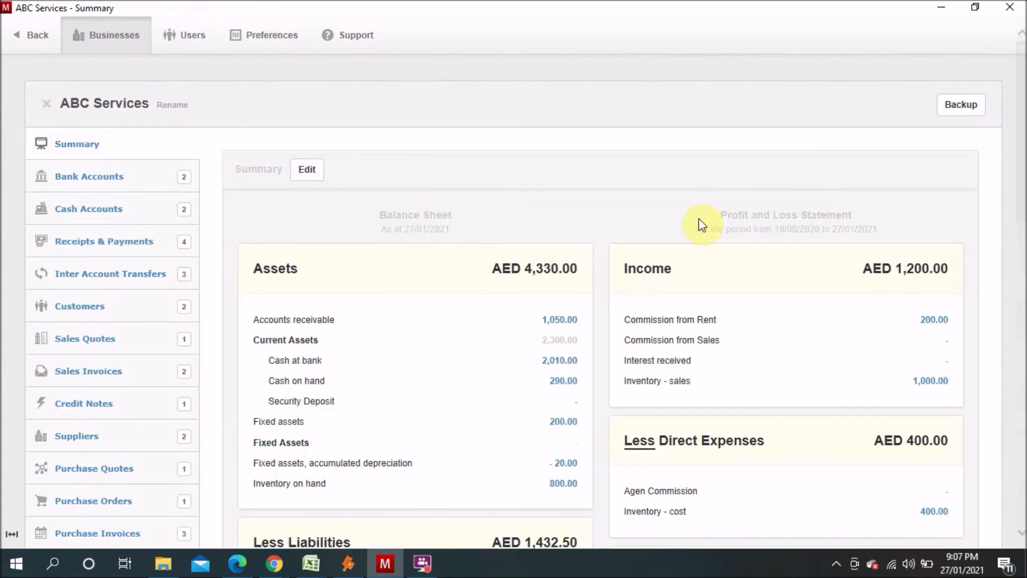
pyautogui.moveTo(1021, 190); pyautogui.dragTo(994, 360)
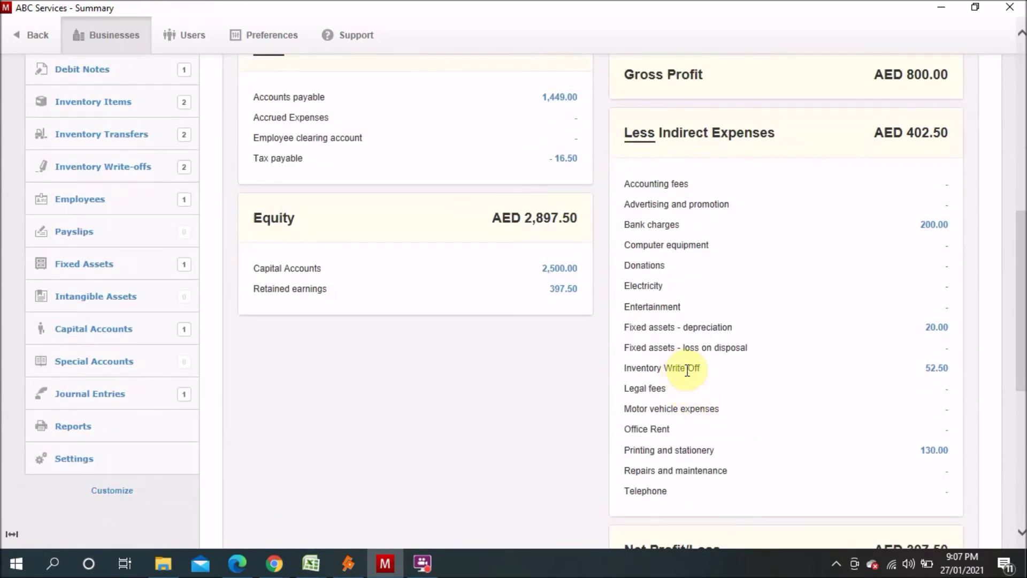
pyautogui.click(939, 372)
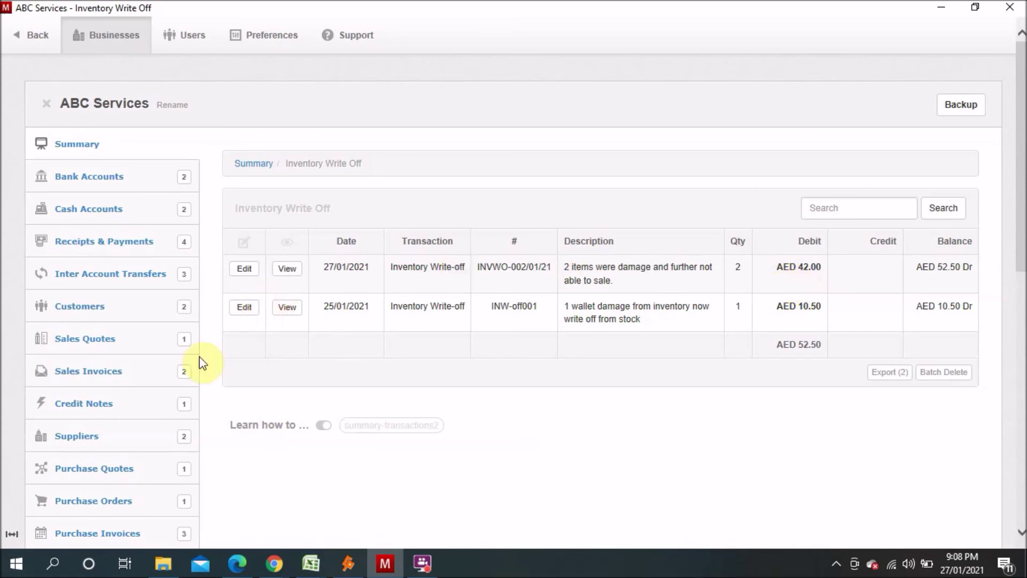
# - Go back to the ABC Services Summary showing AED 4,330.00 assets and AED 1,200.00 income
pyautogui.click(213, 383)
pyautogui.scroll(-8, 213, 385)
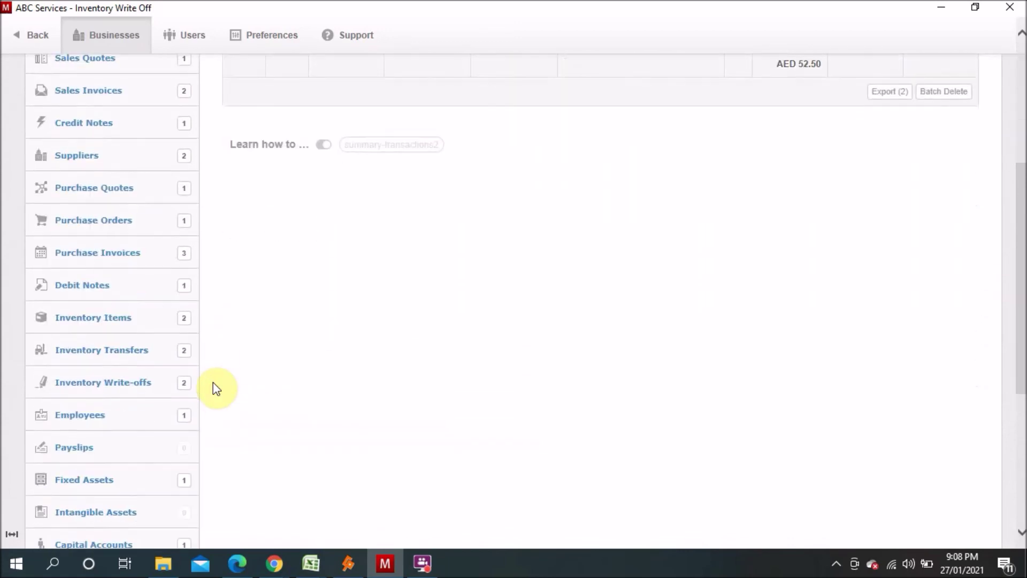
pyautogui.scroll(8, 214, 386)
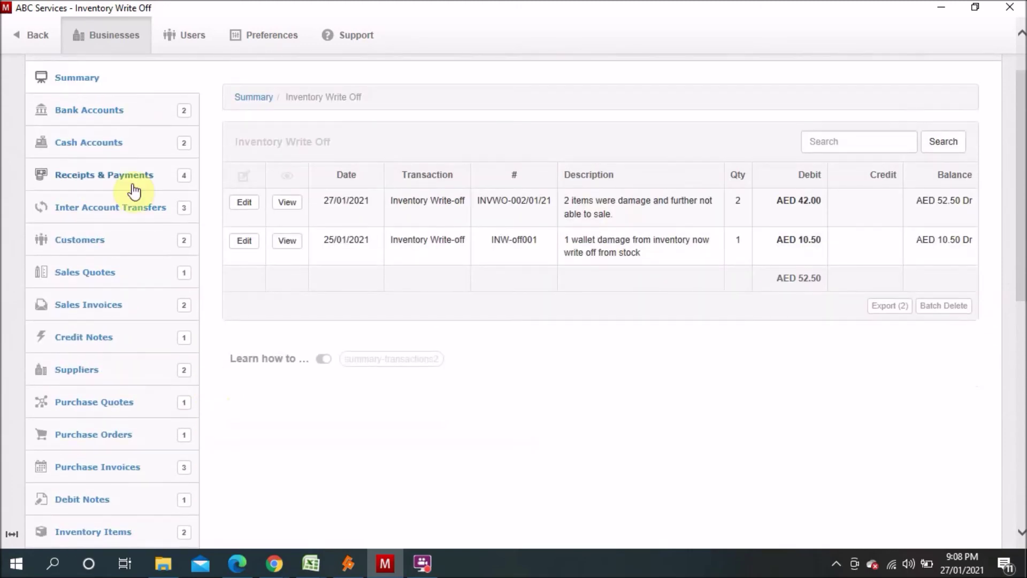
pyautogui.click(76, 71)
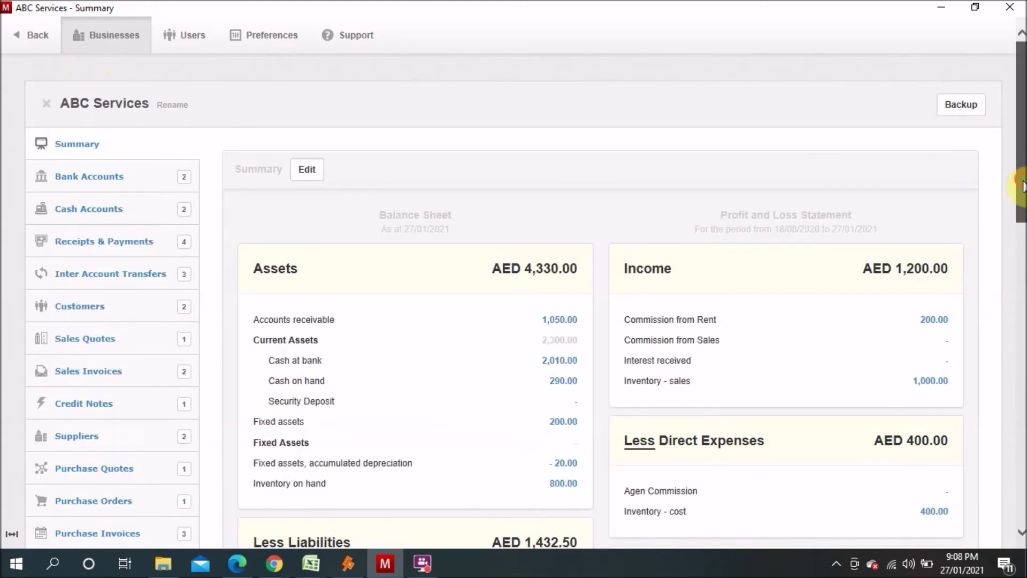
pyautogui.moveTo(1022, 182); pyautogui.dragTo(1021, 236)
# - Drill into the 800.00 Inventory on hand balance and review the BP-001 Bag Pack transactions
pyautogui.click(562, 325)
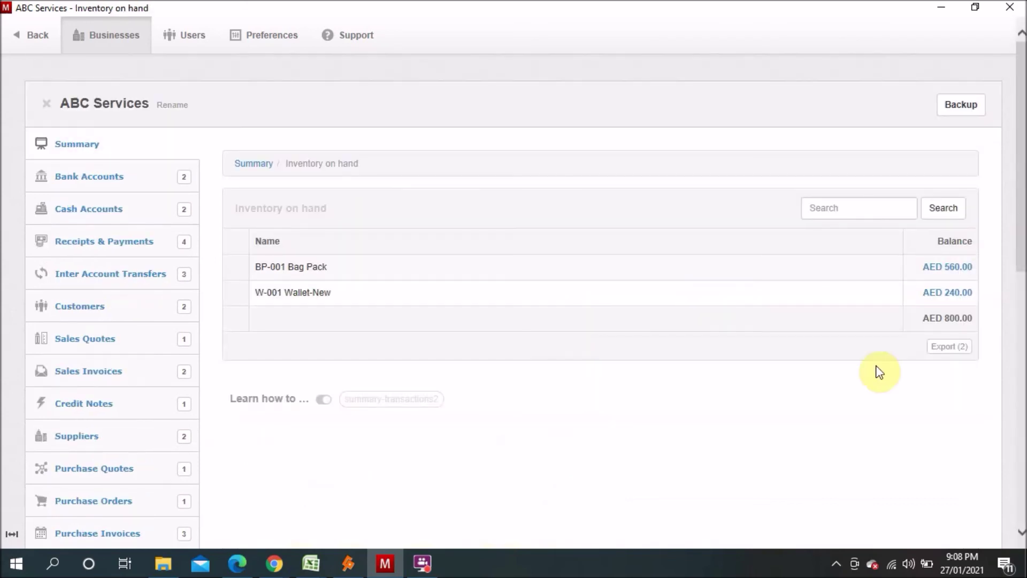
pyautogui.click(955, 269)
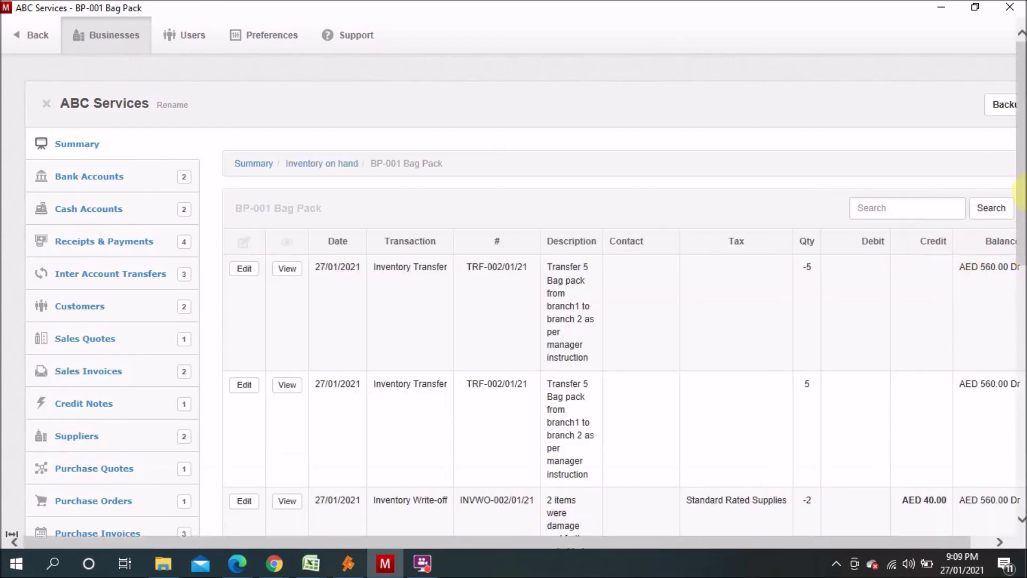
pyautogui.moveTo(1020, 190)
pyautogui.mouseDown()
pyautogui.moveTo(1021, 320)
pyautogui.moveTo(1023, 203)
pyautogui.mouseUp()
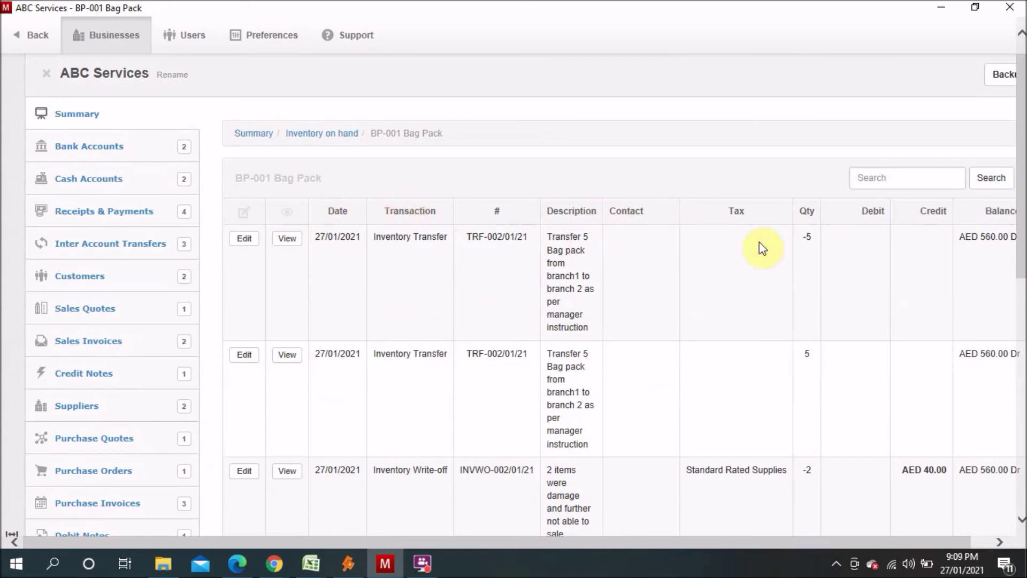
pyautogui.moveTo(811, 546); pyautogui.dragTo(938, 515)
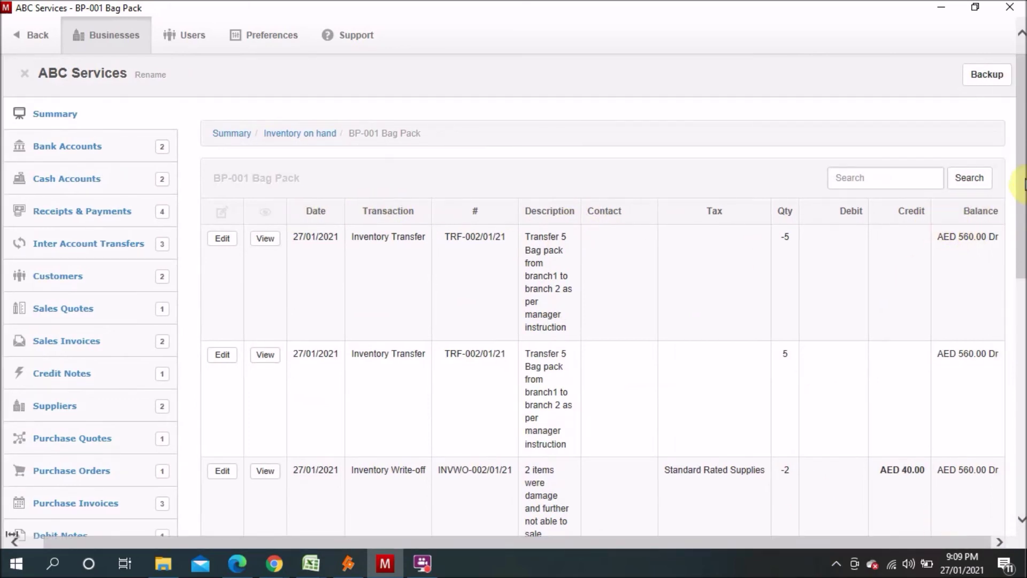
pyautogui.moveTo(1023, 193); pyautogui.dragTo(1011, 8)
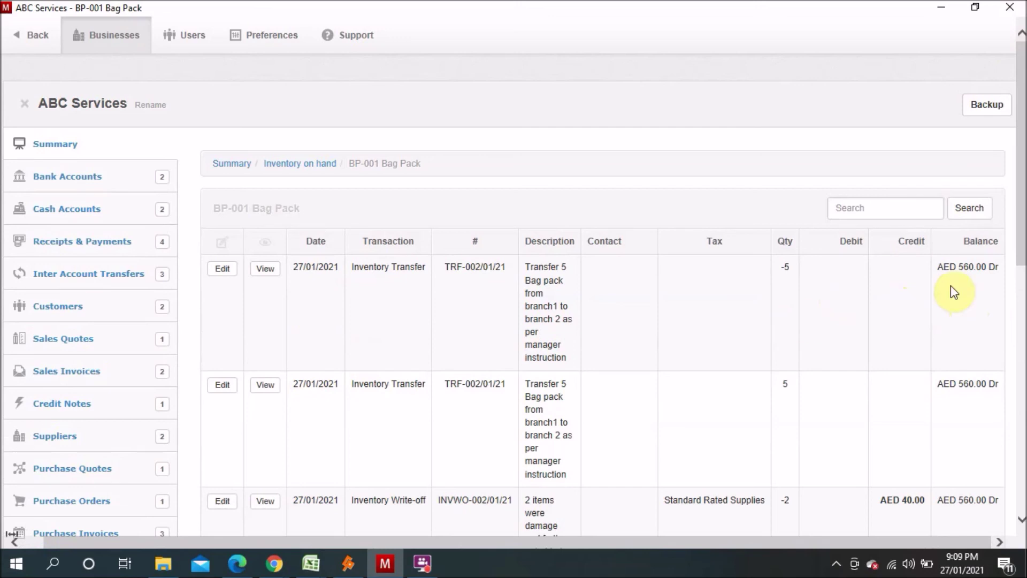
pyautogui.moveTo(1020, 240); pyautogui.dragTo(1019, 242)
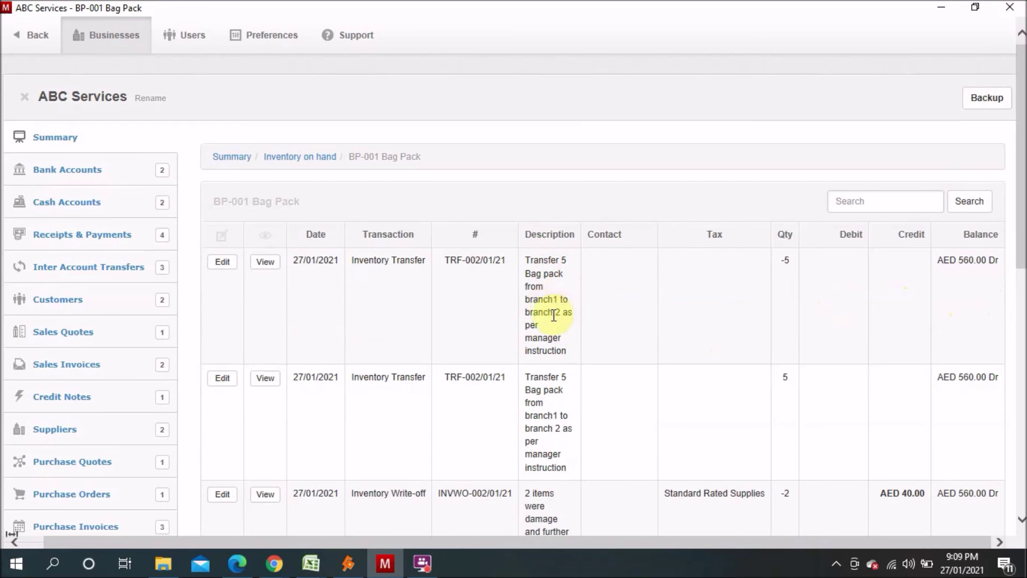
pyautogui.moveTo(1020, 270); pyautogui.dragTo(1022, 302)
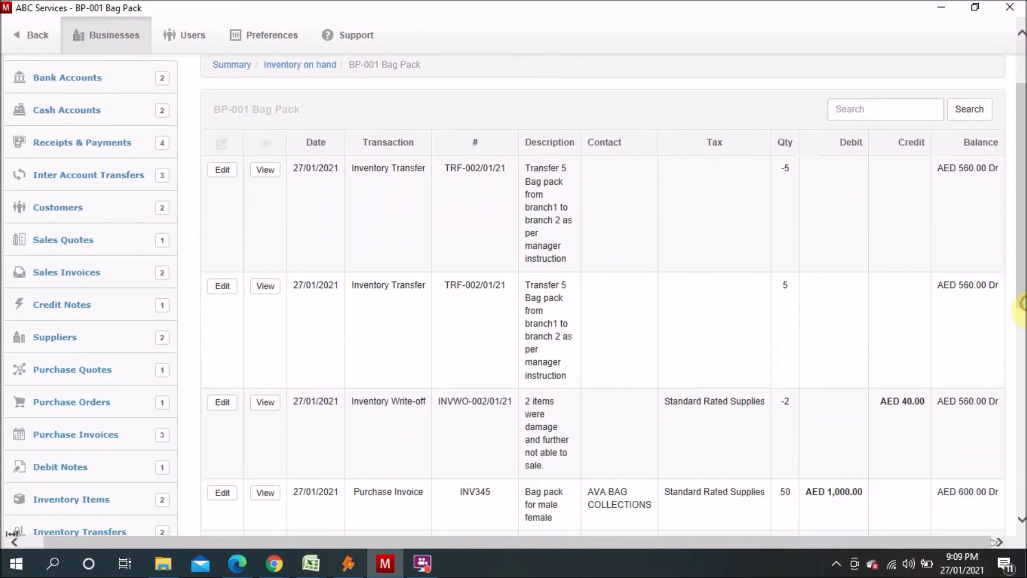
pyautogui.moveTo(1021, 302); pyautogui.dragTo(1022, 345)
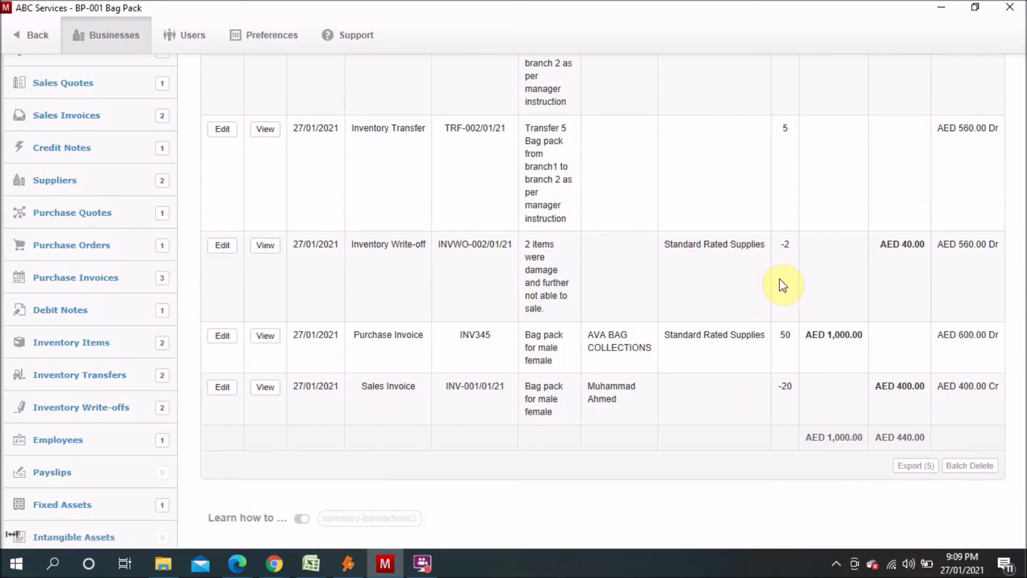
pyautogui.moveTo(1021, 276); pyautogui.dragTo(1020, 24)
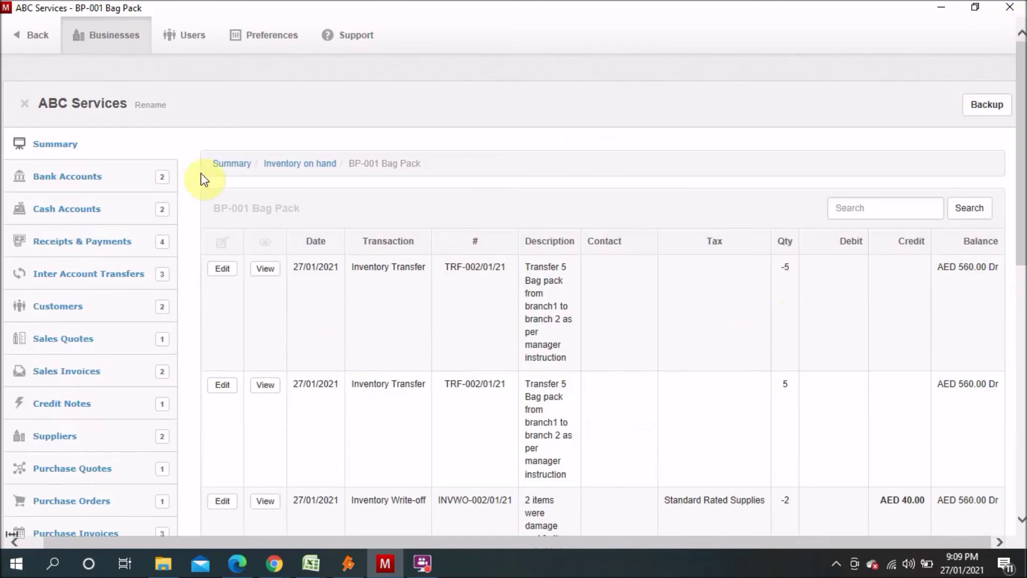
# - Return to the Summary and scroll down to equity and the AED 397.50 net profit
pyautogui.click(230, 164)
pyautogui.scroll(-3, 1021, 181)
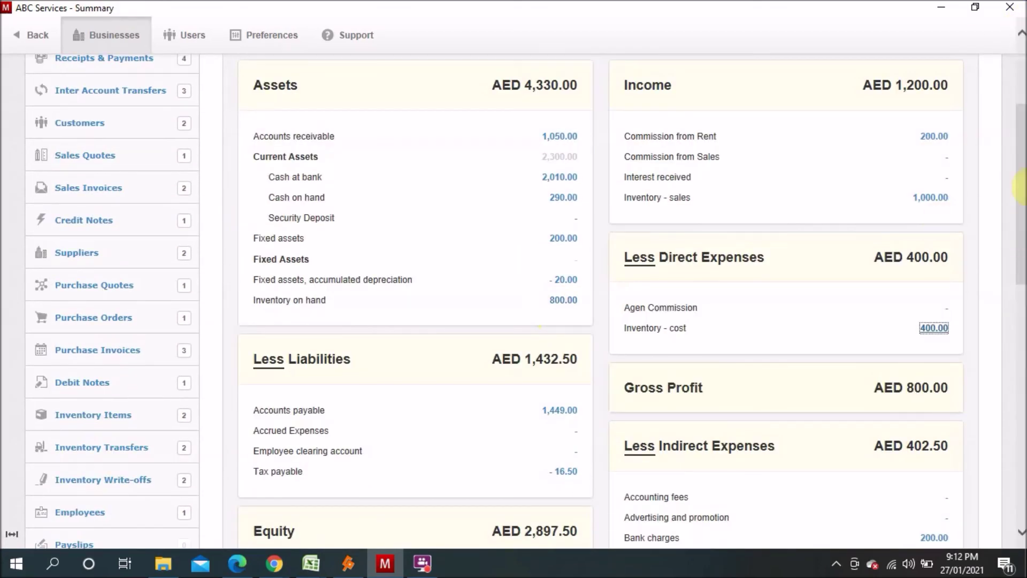
pyautogui.moveTo(1020, 186); pyautogui.dragTo(1019, 321)
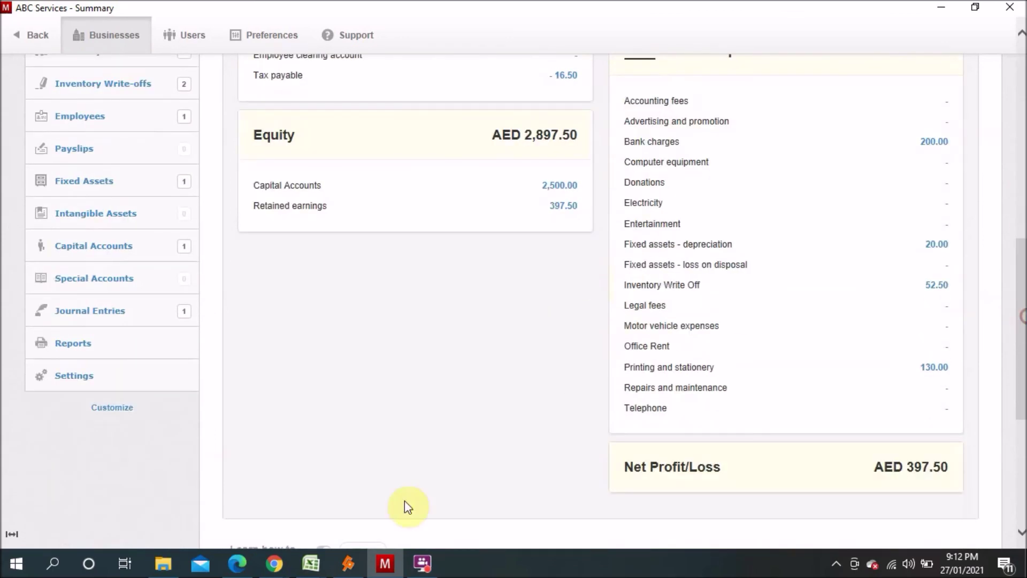
# - Open Reports and go to the Inventory Quantity by Location reports under Inventory Items
pyautogui.click(93, 350)
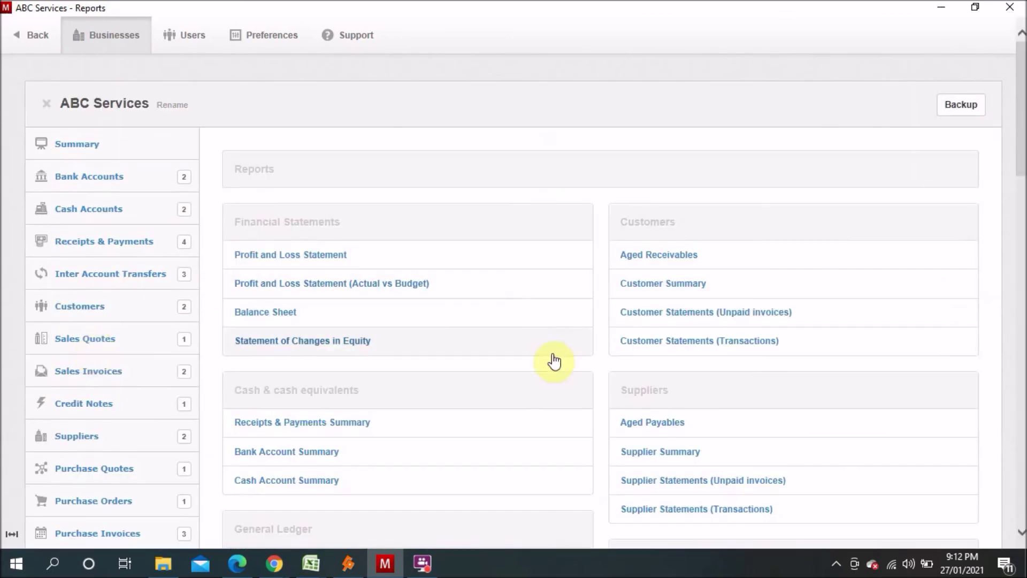
pyautogui.moveTo(1021, 172); pyautogui.dragTo(1022, 275)
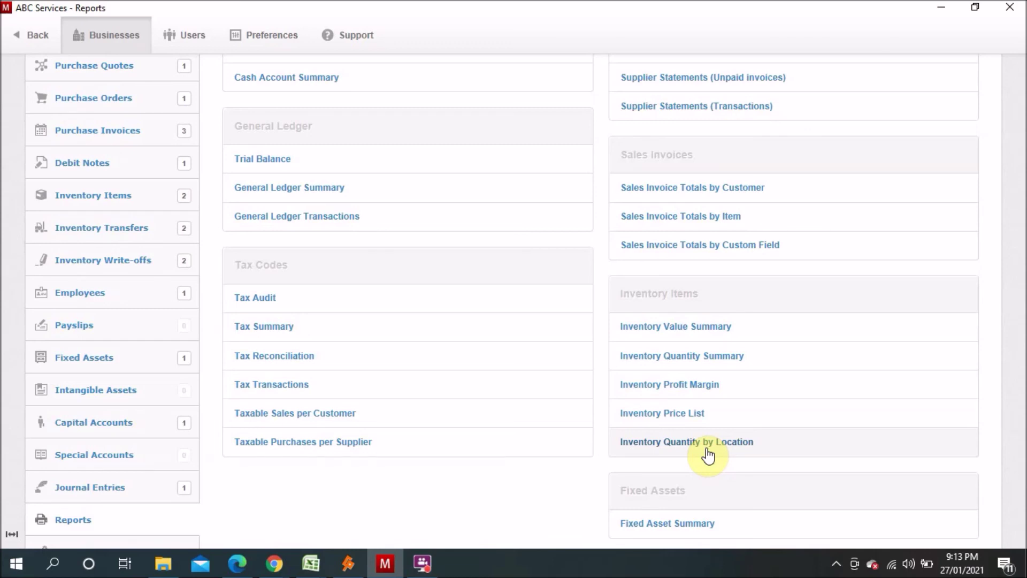
pyautogui.click(706, 448)
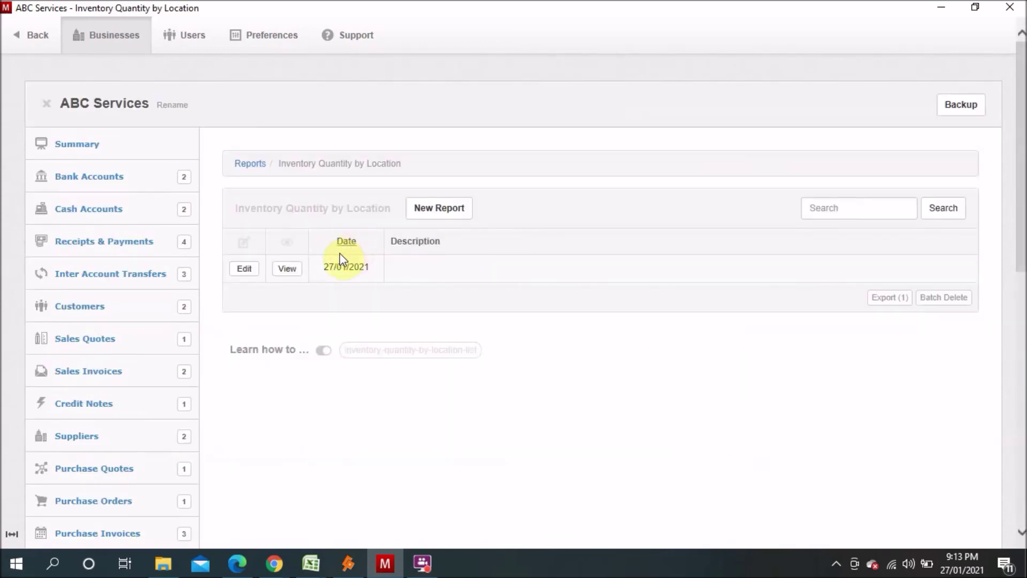
# - View the Inventory Quantity by Location report as at 27/01/2021, then return to Reports
pyautogui.click(287, 268)
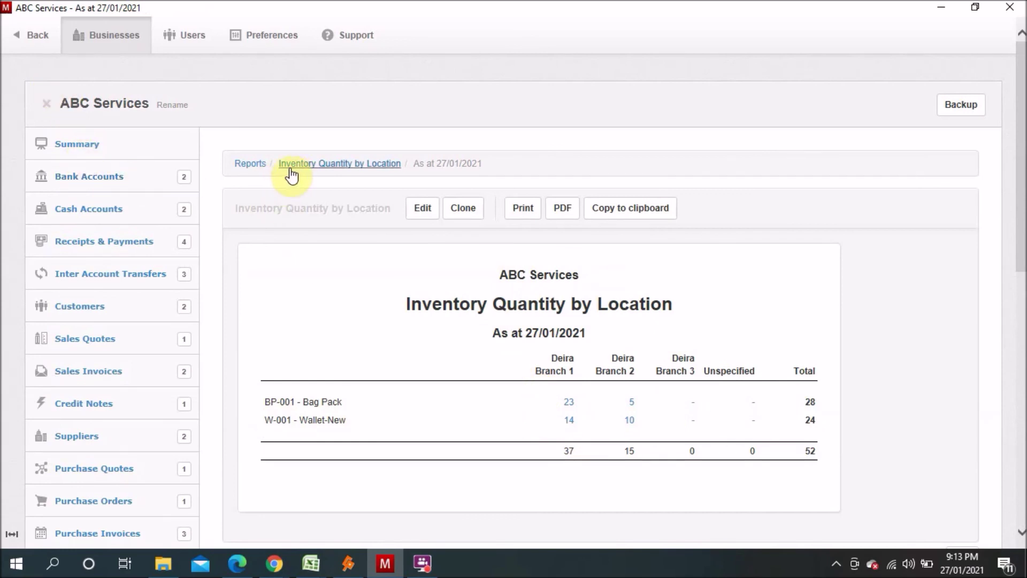
pyautogui.click(256, 164)
pyautogui.moveTo(1022, 166); pyautogui.dragTo(1021, 252)
# - View the 25/01/2021–27/01/2021 Inventory Value Summary, showing 800.00 closing inventory, then return to Reports
pyautogui.click(678, 394)
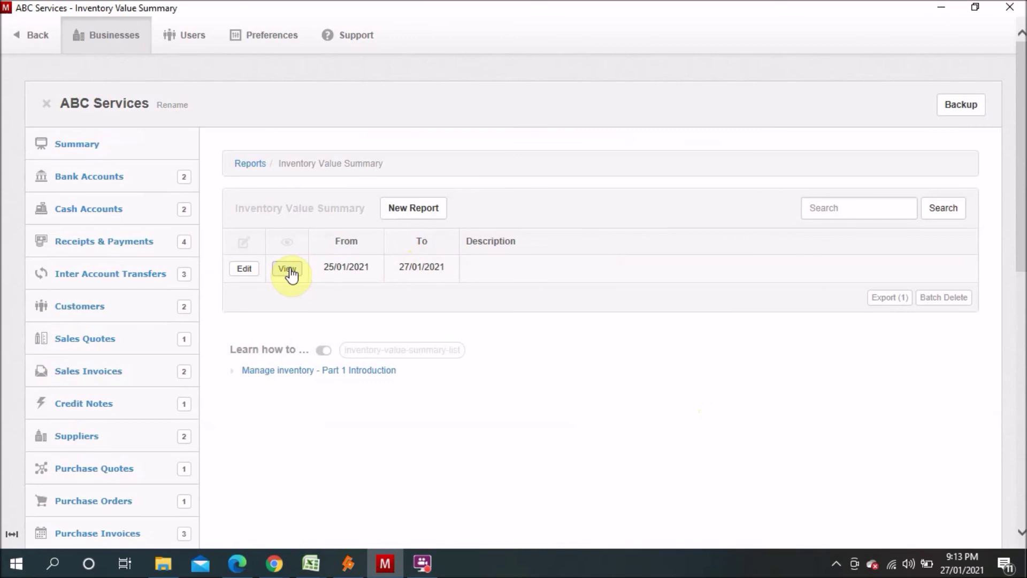
pyautogui.click(287, 269)
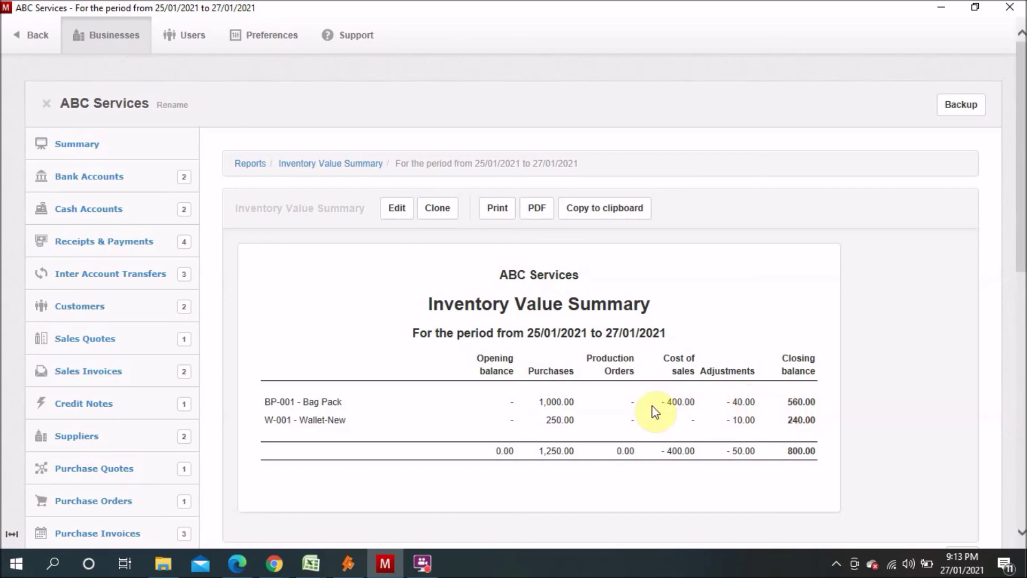
pyautogui.click(28, 37)
pyautogui.click(27, 39)
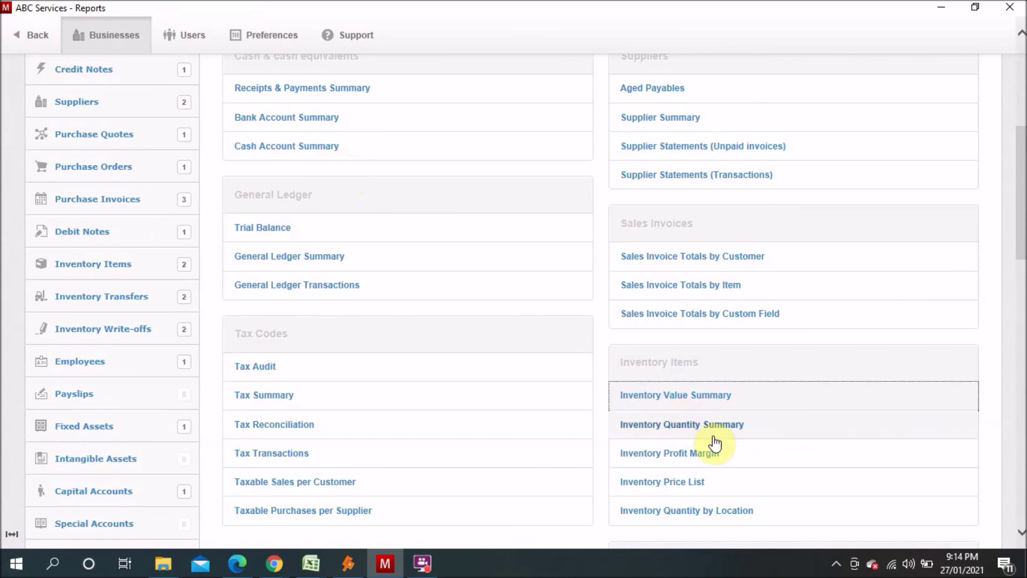
# - Create a new Inventory Profit Margin report with From and To both 27/01/2021
pyautogui.click(704, 458)
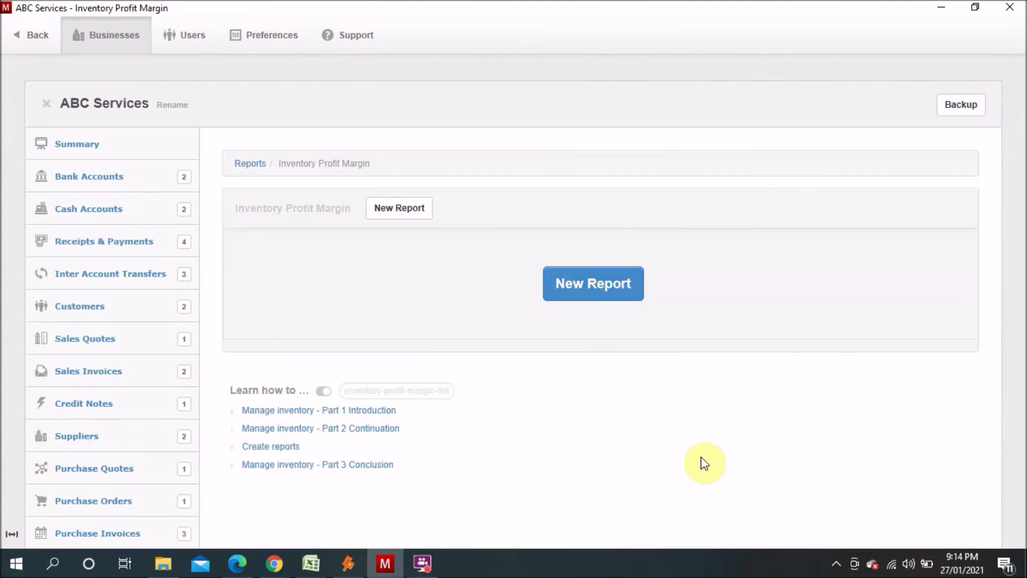
pyautogui.click(573, 287)
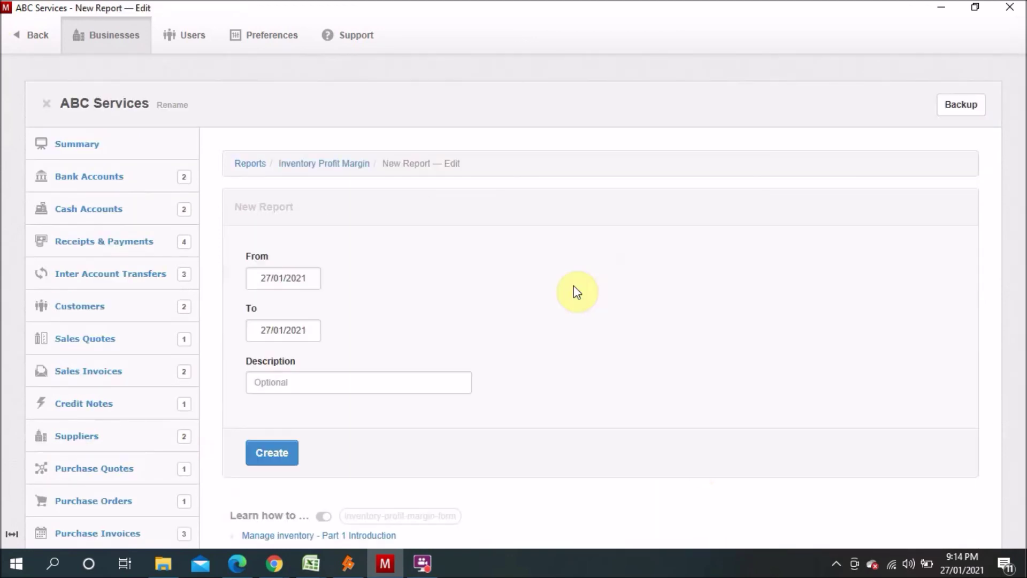
pyautogui.click(279, 452)
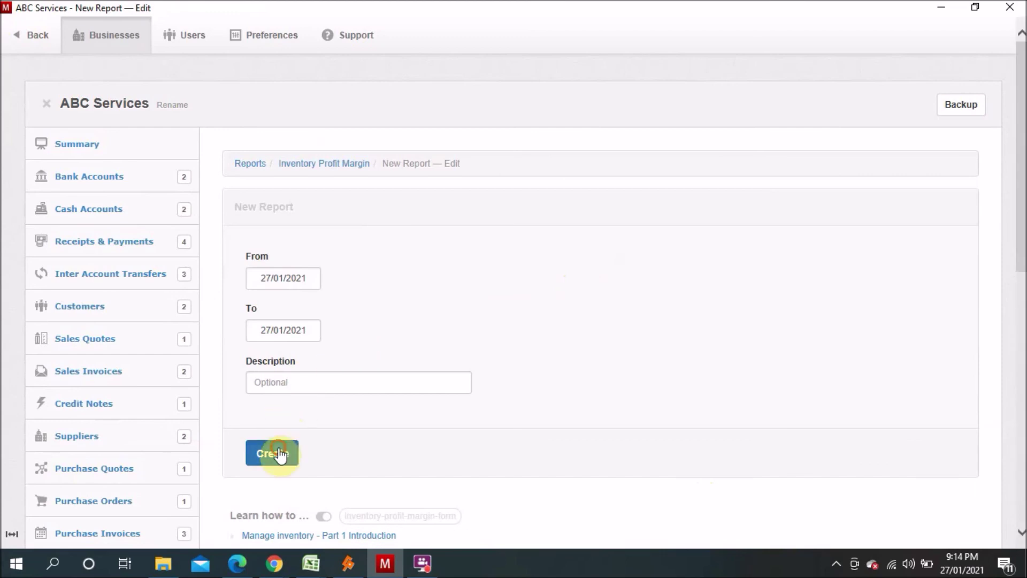